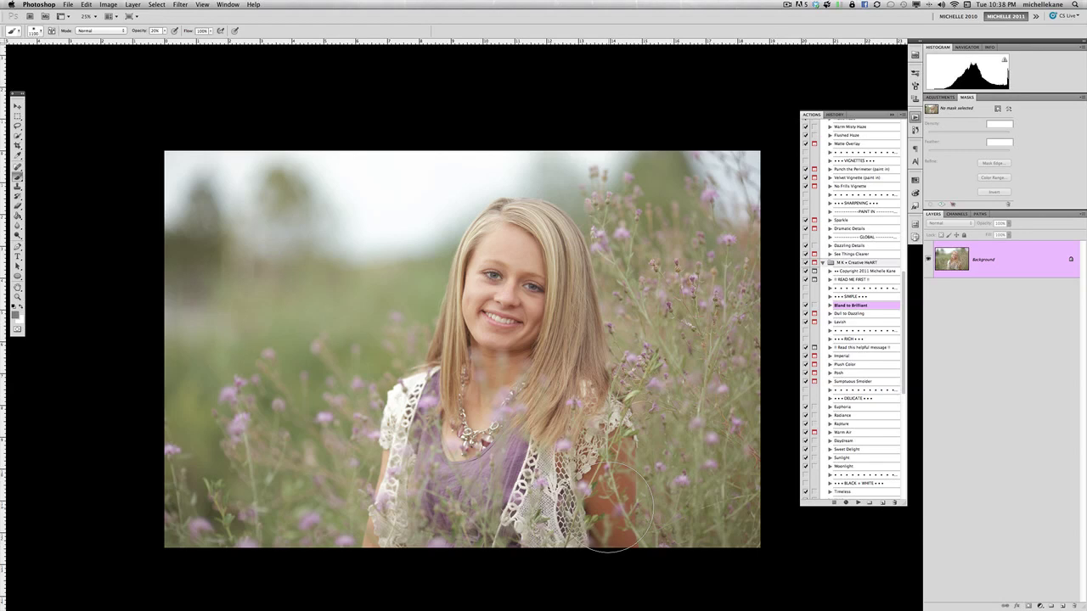
Run the Anti-Fake n' Bake (CS3 & UP) action and paint its mask over the arm, raising the brush opacity to 50% and 80%.
{"action": "scroll", "coordinate": [861, 195], "scroll_direction": "up", "scroll_amount": 10}
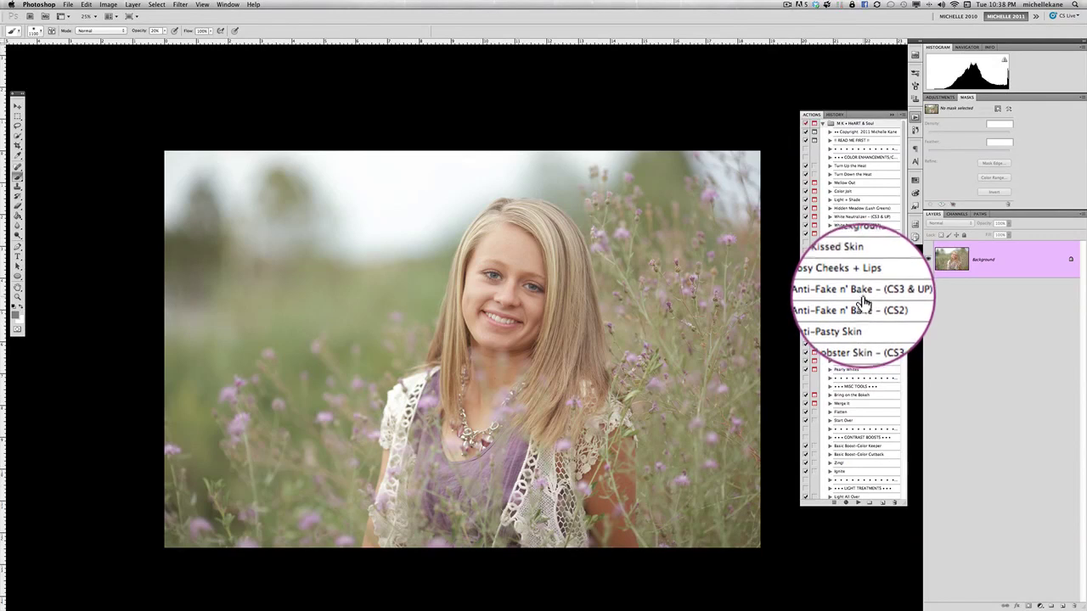
{"action": "left_click", "coordinate": [862, 294]}
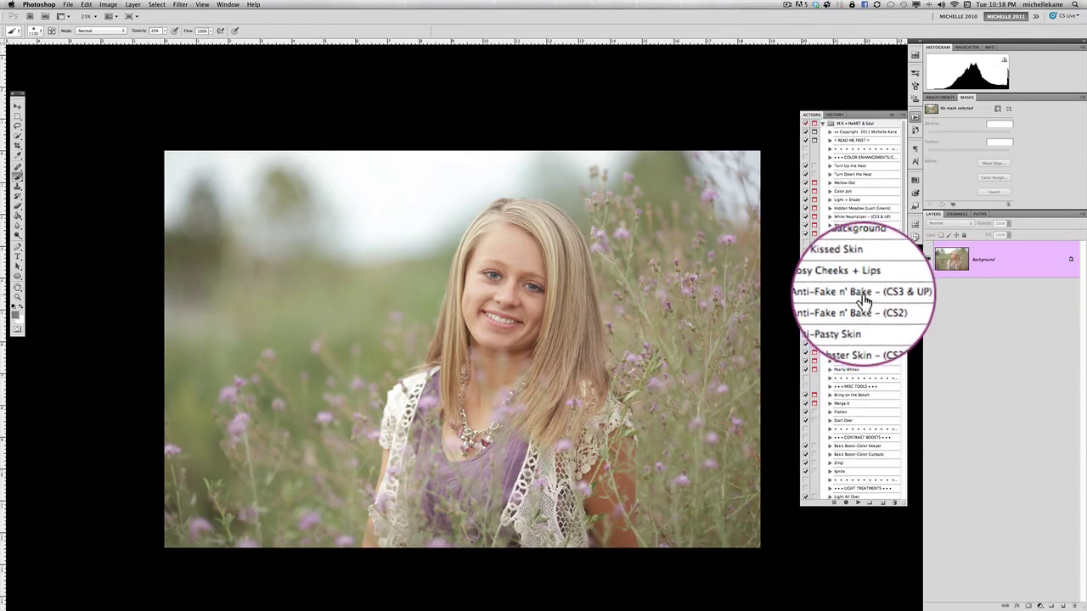
{"action": "left_click", "coordinate": [858, 503]}
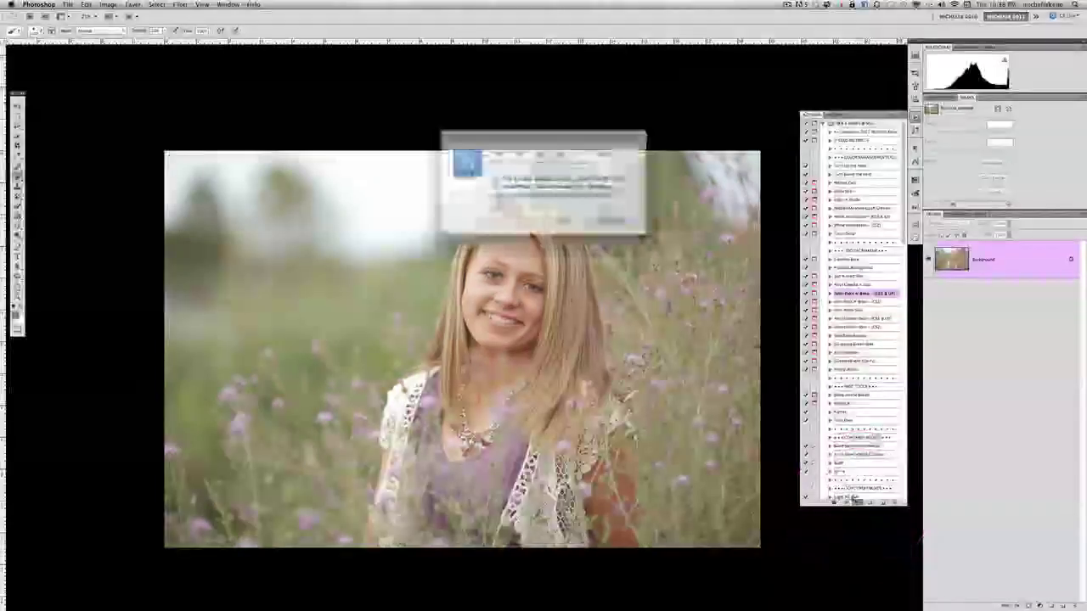
{"action": "left_click", "coordinate": [603, 215]}
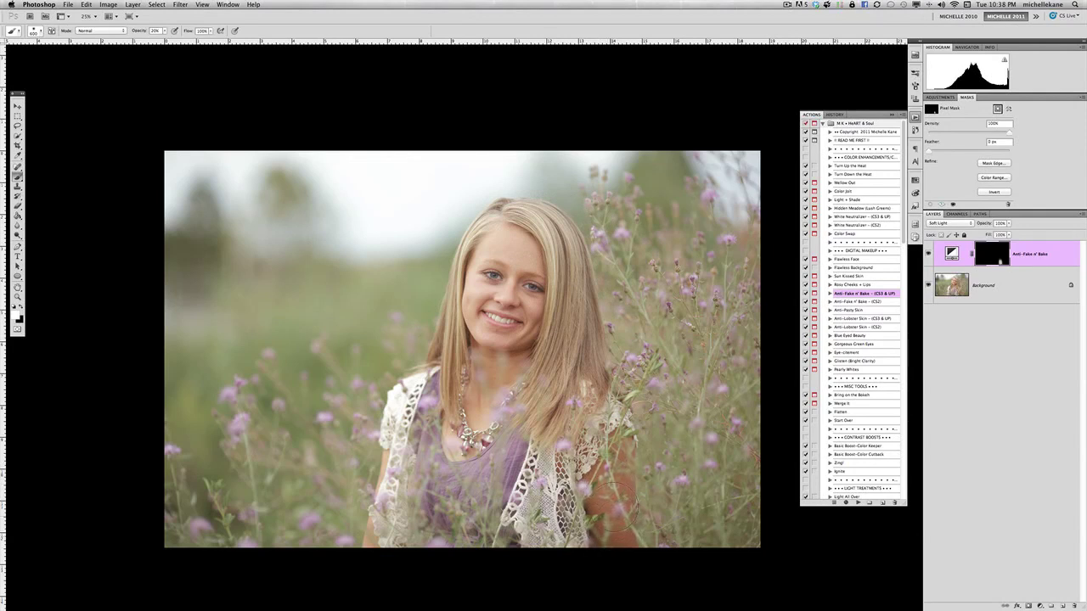
{"action": "key", "text": "5"}
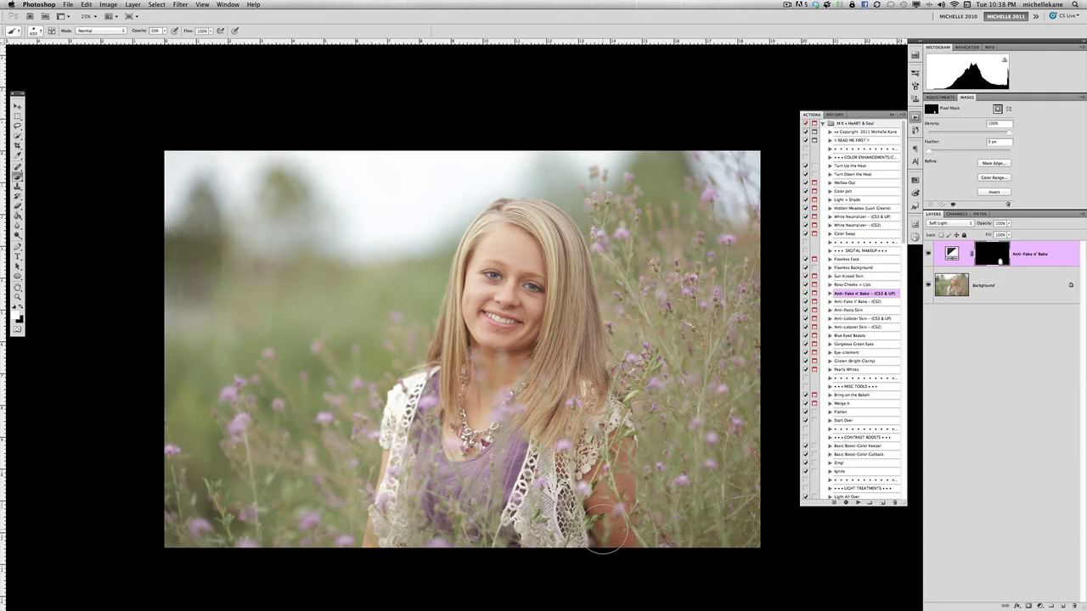
{"action": "key", "text": "8"}
Run the Bland to Brilliant action and toggle its layer group off and on to compare the effect.
{"action": "scroll", "coordinate": [846, 368], "scroll_direction": "down", "scroll_amount": 5}
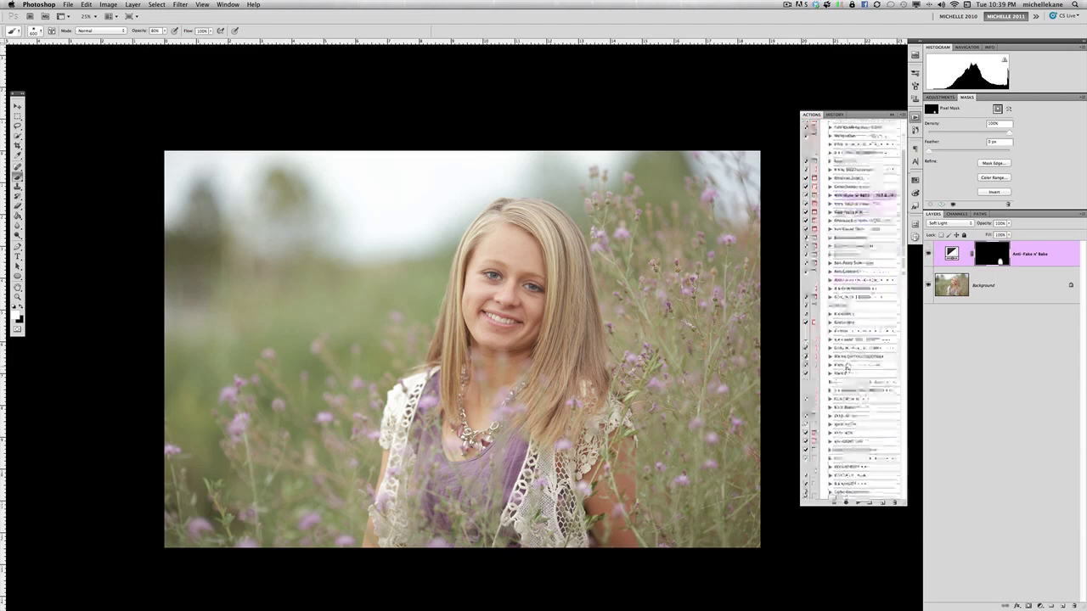
{"action": "scroll", "coordinate": [847, 367], "scroll_direction": "down", "scroll_amount": 2}
{"action": "scroll", "coordinate": [847, 368], "scroll_direction": "down", "scroll_amount": 12}
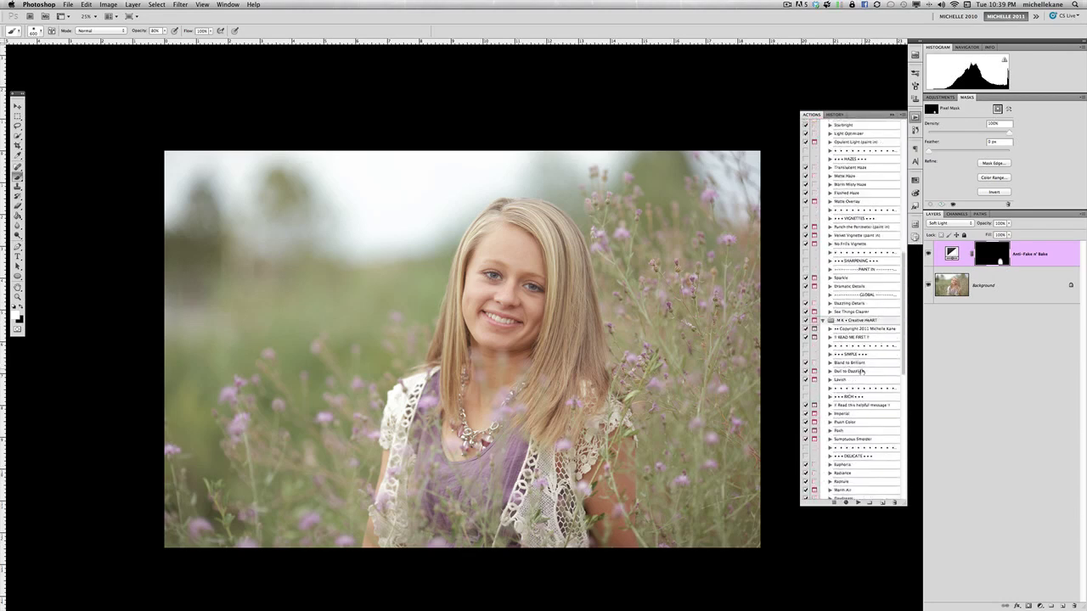
{"action": "left_click", "coordinate": [857, 503]}
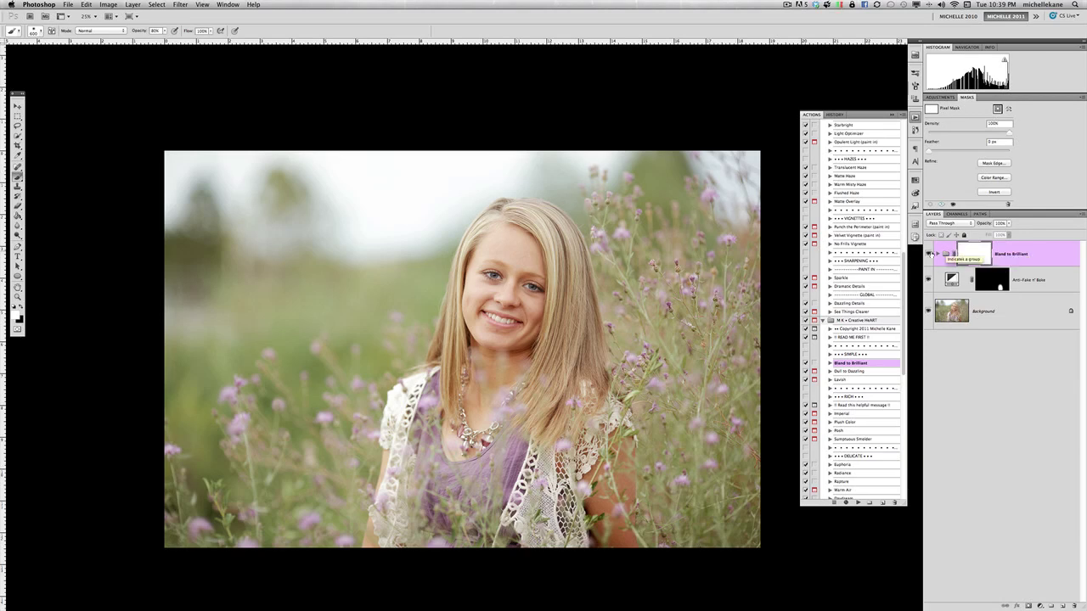
{"action": "left_click", "coordinate": [928, 254]}
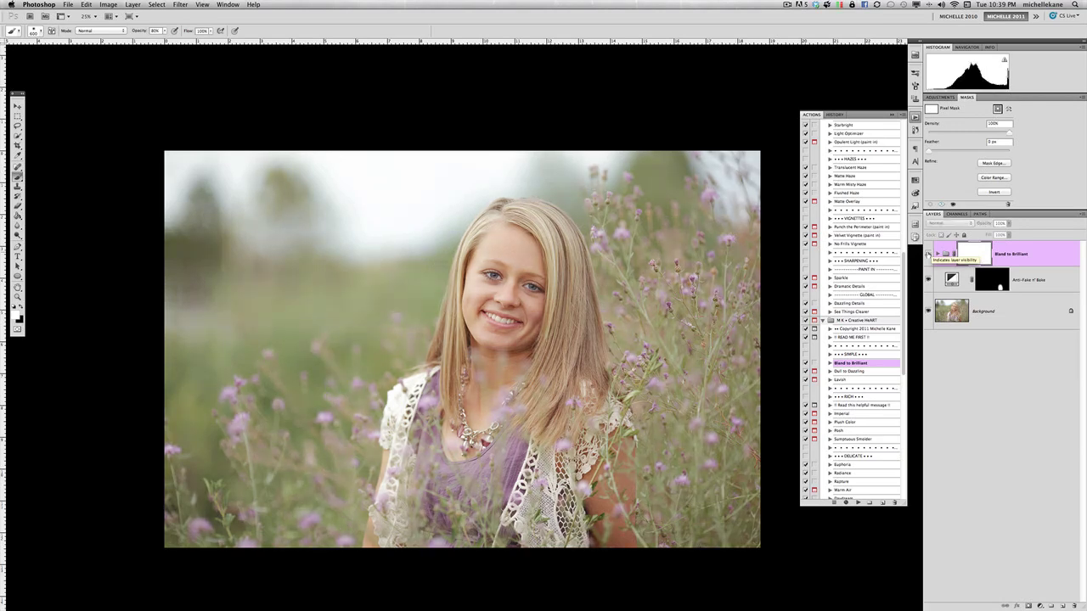
{"action": "left_click", "coordinate": [929, 254]}
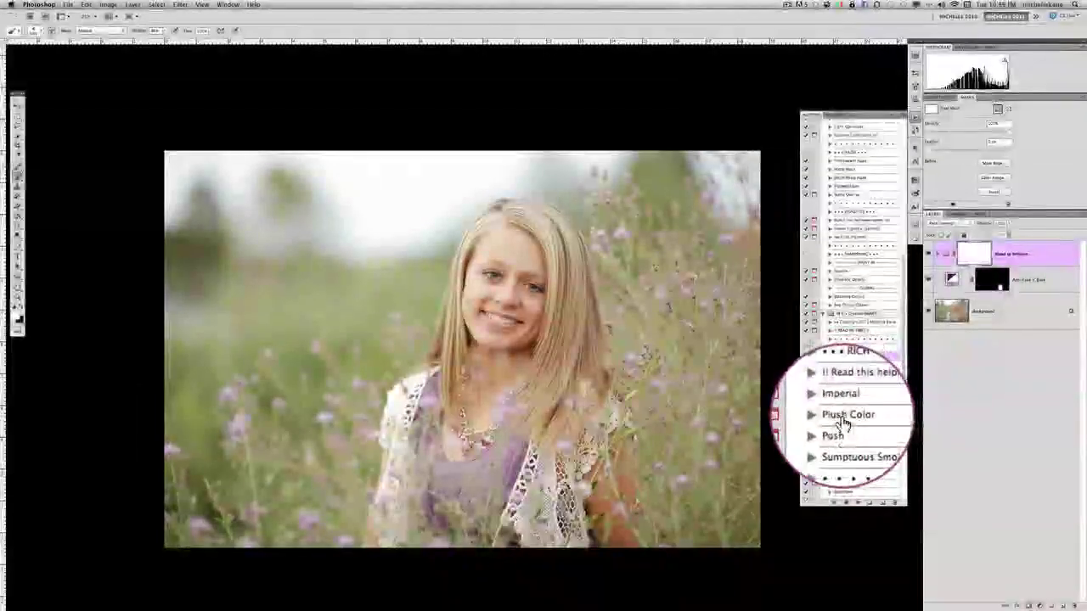
Run the Plush Color action and lower its layer group's opacity to about 44%.
{"action": "left_click", "coordinate": [845, 415]}
{"action": "left_click", "coordinate": [858, 503]}
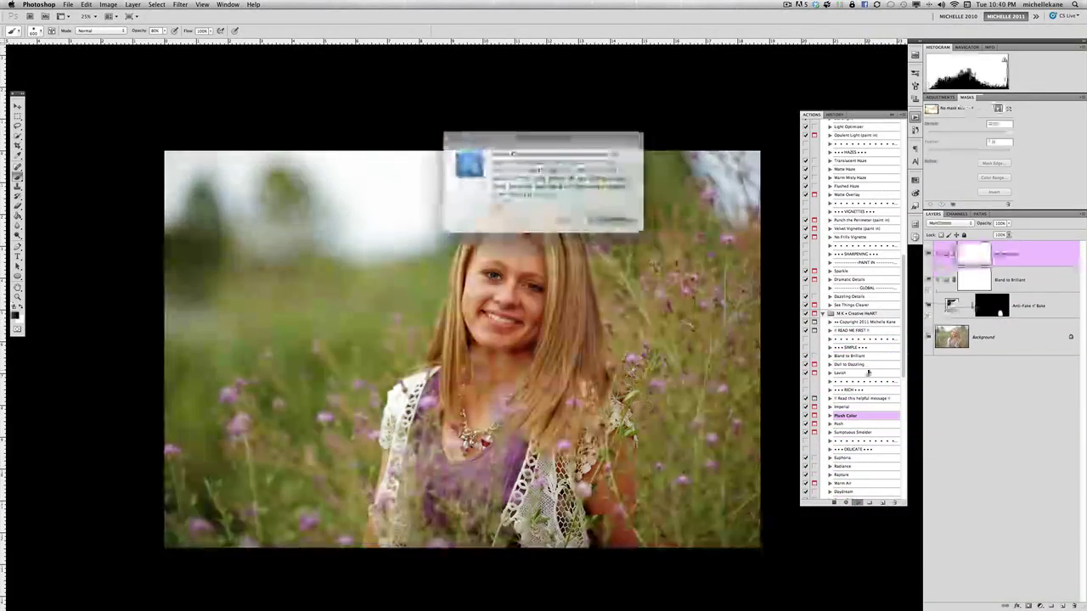
{"action": "left_click", "coordinate": [610, 218]}
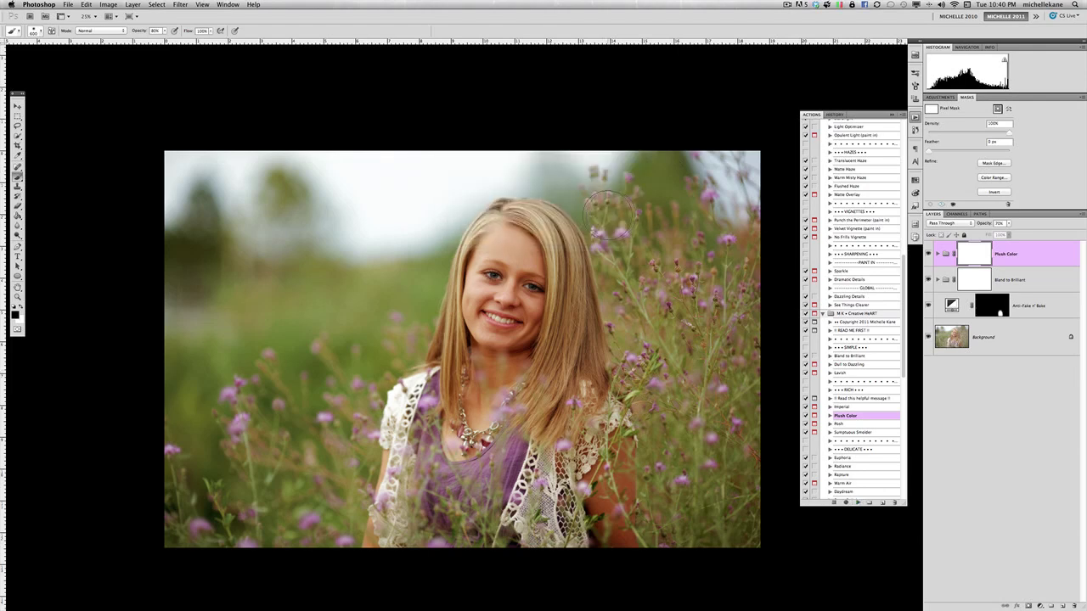
{"action": "left_click", "coordinate": [1009, 223]}
{"action": "left_click_drag", "start_coordinate": [1012, 232], "coordinate": [999, 231]}
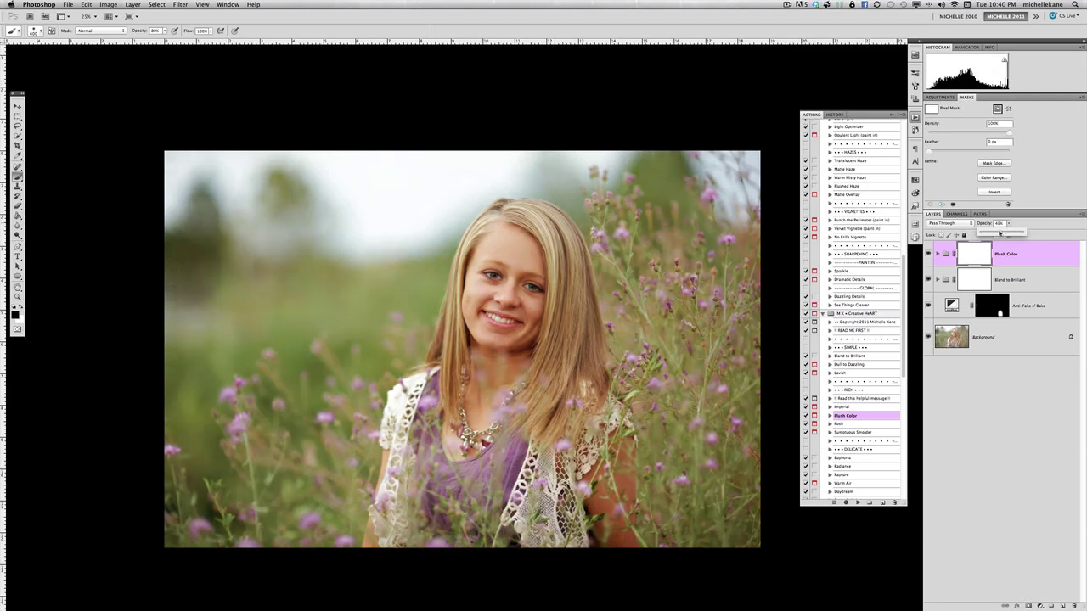
{"action": "left_click_drag", "start_coordinate": [1000, 232], "coordinate": [998, 232]}
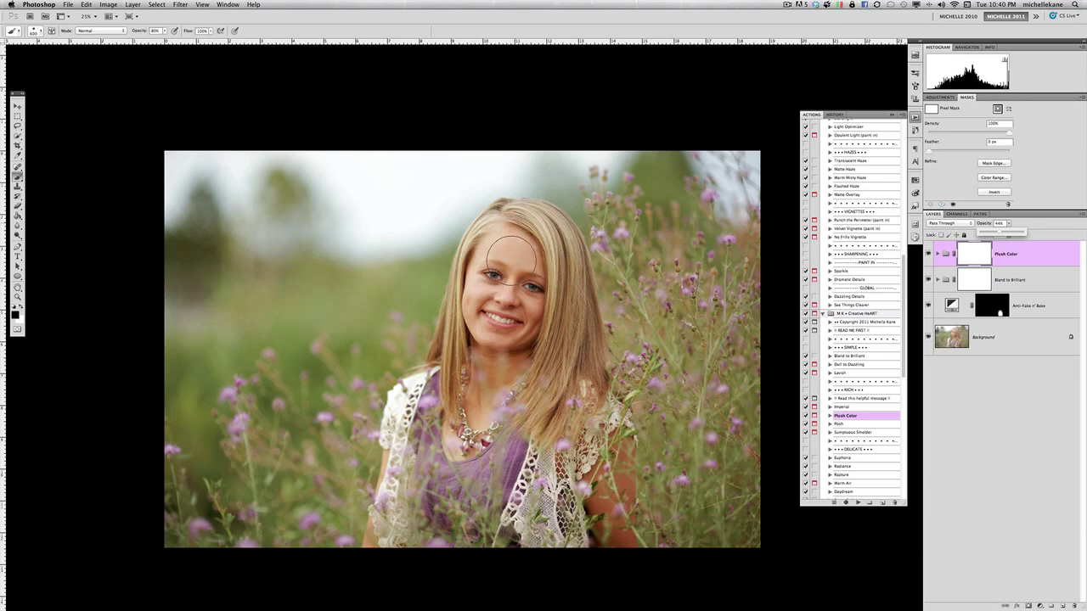
Mask the Plush Color effect off the face, hair and arm with a black brush, reducing the brush opacity to 50%.
{"action": "left_click", "coordinate": [514, 259]}
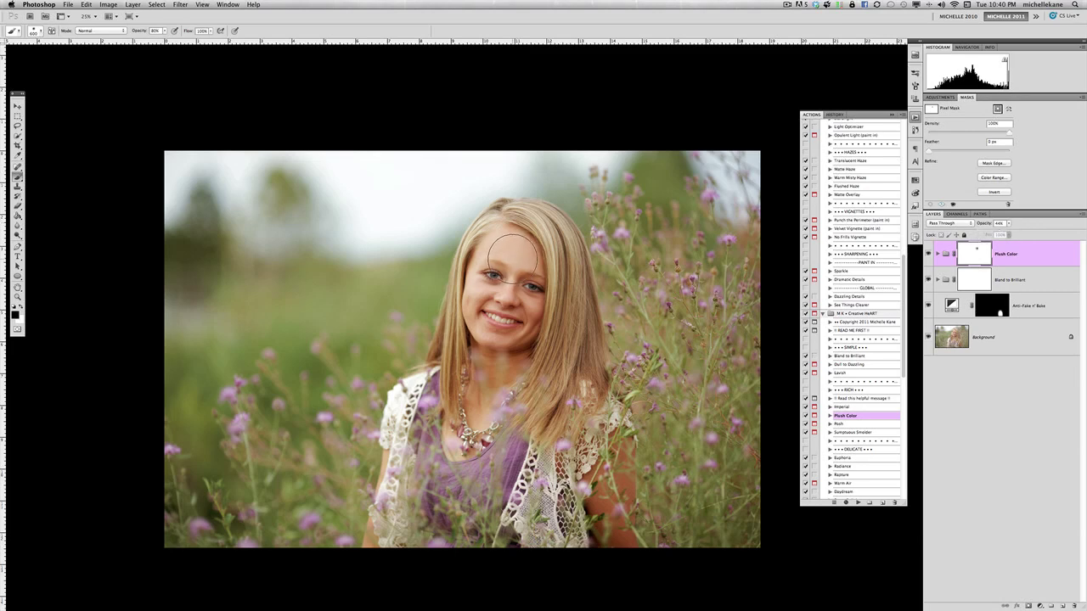
{"action": "key", "text": "5"}
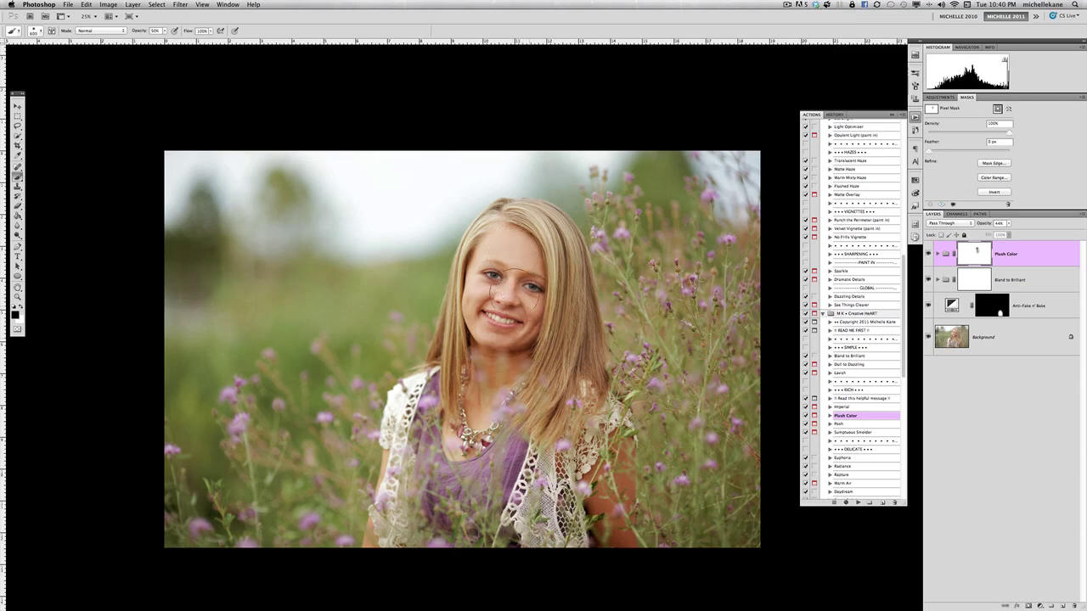
{"action": "mouse_move", "coordinate": [499, 333]}
{"action": "left_mouse_down"}
{"action": "mouse_move", "coordinate": [501, 365]}
{"action": "mouse_move", "coordinate": [488, 383]}
{"action": "mouse_move", "coordinate": [556, 344]}
{"action": "mouse_move", "coordinate": [559, 281]}
{"action": "left_mouse_up"}
{"action": "mouse_move", "coordinate": [483, 302]}
{"action": "left_mouse_down"}
{"action": "mouse_move", "coordinate": [509, 392]}
{"action": "mouse_move", "coordinate": [501, 331]}
{"action": "mouse_move", "coordinate": [536, 420]}
{"action": "mouse_move", "coordinate": [557, 429]}
{"action": "mouse_move", "coordinate": [612, 538]}
{"action": "left_mouse_up"}
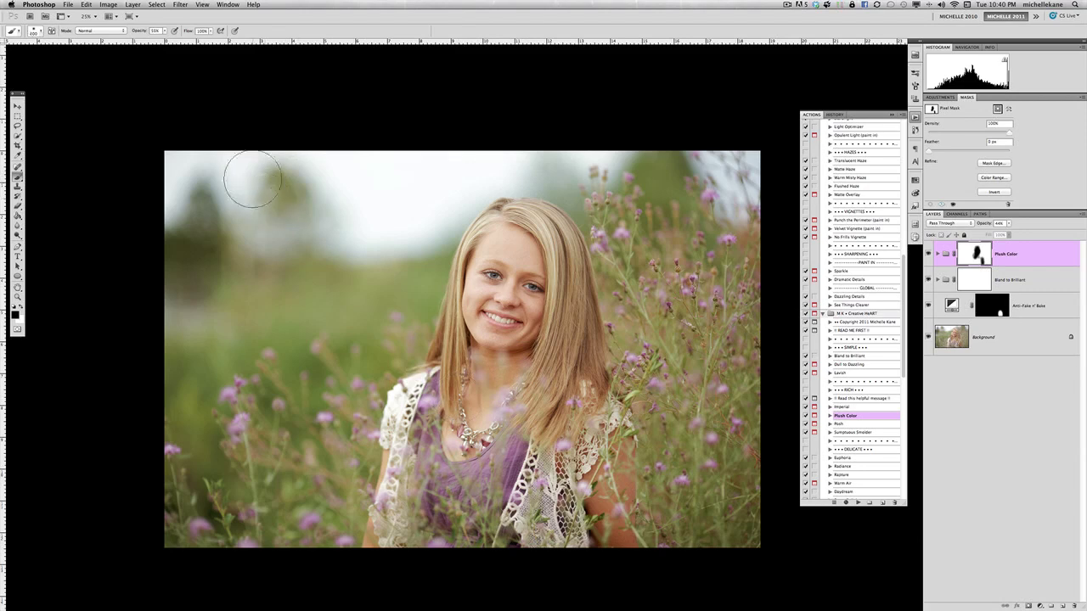
Enlarge the brush and mask the Plush Color effect off the dark trees in the upper-left background.
{"action": "key", "text": "bracketright"}
{"action": "key", "text": "bracketright"}
{"action": "key", "text": "bracketright"}
{"action": "mouse_move", "coordinate": [223, 151]}
{"action": "left_mouse_down"}
{"action": "mouse_move", "coordinate": [380, 293]}
{"action": "mouse_move", "coordinate": [355, 279]}
{"action": "mouse_move", "coordinate": [339, 286]}
{"action": "mouse_move", "coordinate": [335, 206]}
{"action": "mouse_move", "coordinate": [349, 242]}
{"action": "mouse_move", "coordinate": [303, 212]}
{"action": "mouse_move", "coordinate": [255, 204]}
{"action": "mouse_move", "coordinate": [288, 255]}
{"action": "left_mouse_up"}
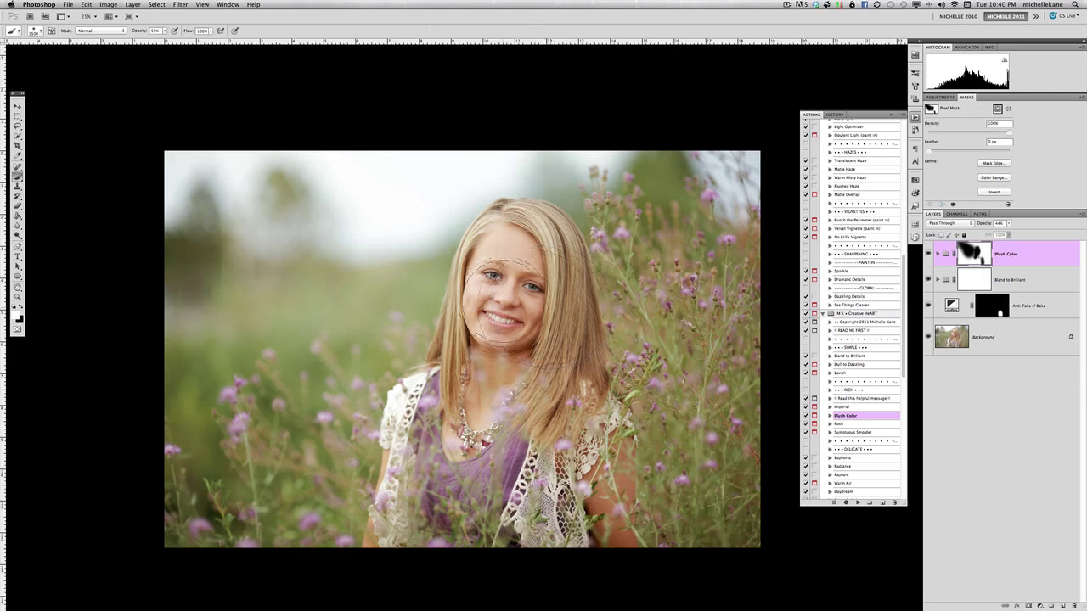
Reduce the brush size to 200 and toggle the Plush Color group's visibility to compare the result.
{"action": "key", "text": "bracketleft"}
{"action": "key", "text": "bracketleft"}
{"action": "key", "text": "bracketleft"}
{"action": "key", "text": "bracketleft"}
{"action": "key", "text": "bracketleft"}
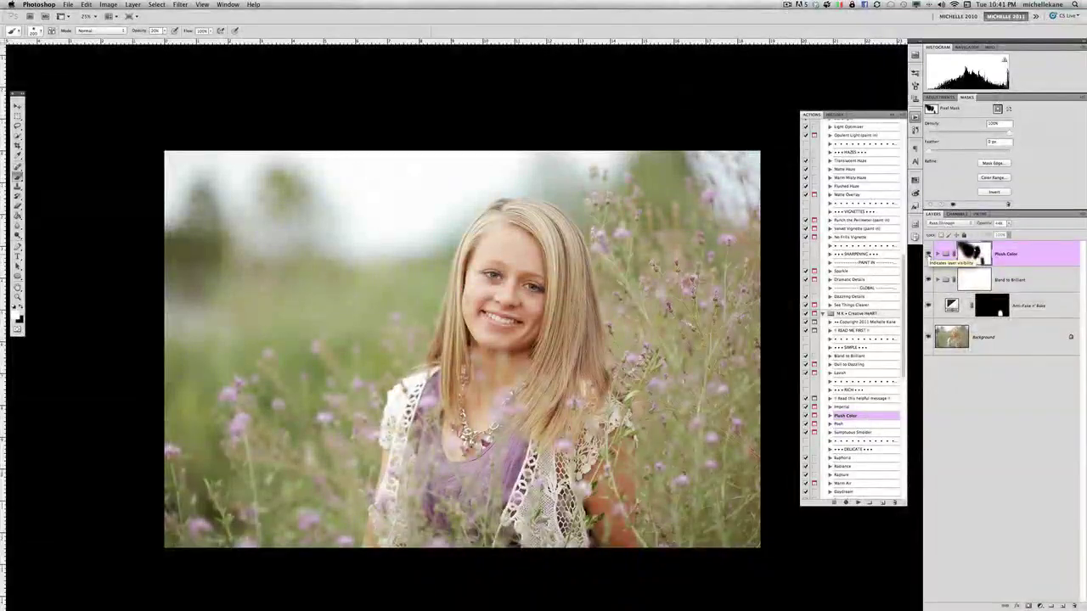
{"action": "left_click", "coordinate": [928, 253]}
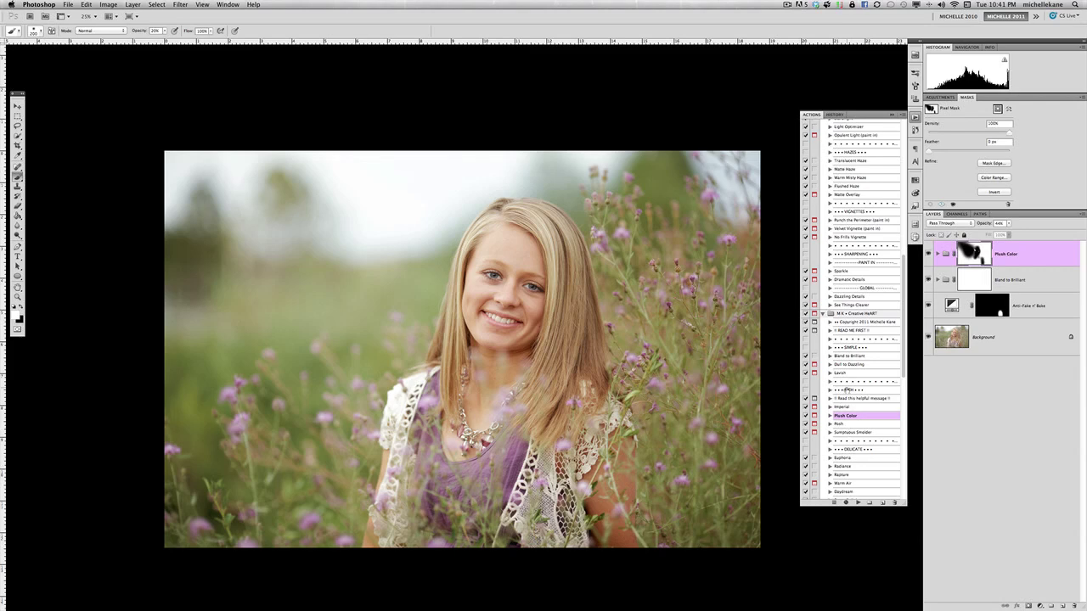
Run the Flawless Face action from the Digital Makeup section and continue past its brush instructions.
{"action": "scroll", "coordinate": [847, 390], "scroll_direction": "up", "scroll_amount": 5}
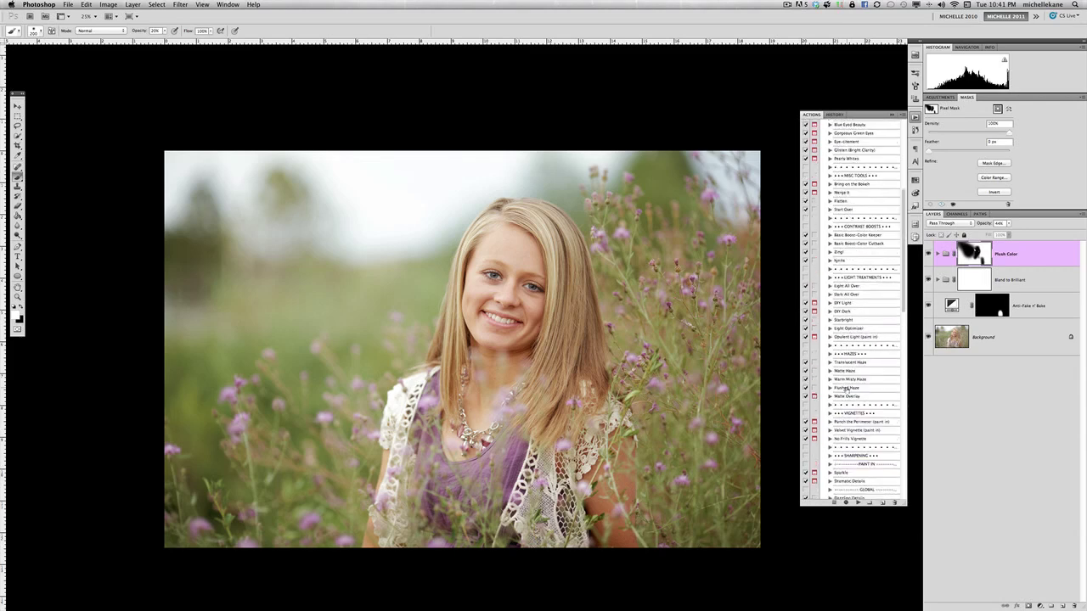
{"action": "scroll", "coordinate": [846, 389], "scroll_direction": "up", "scroll_amount": 5}
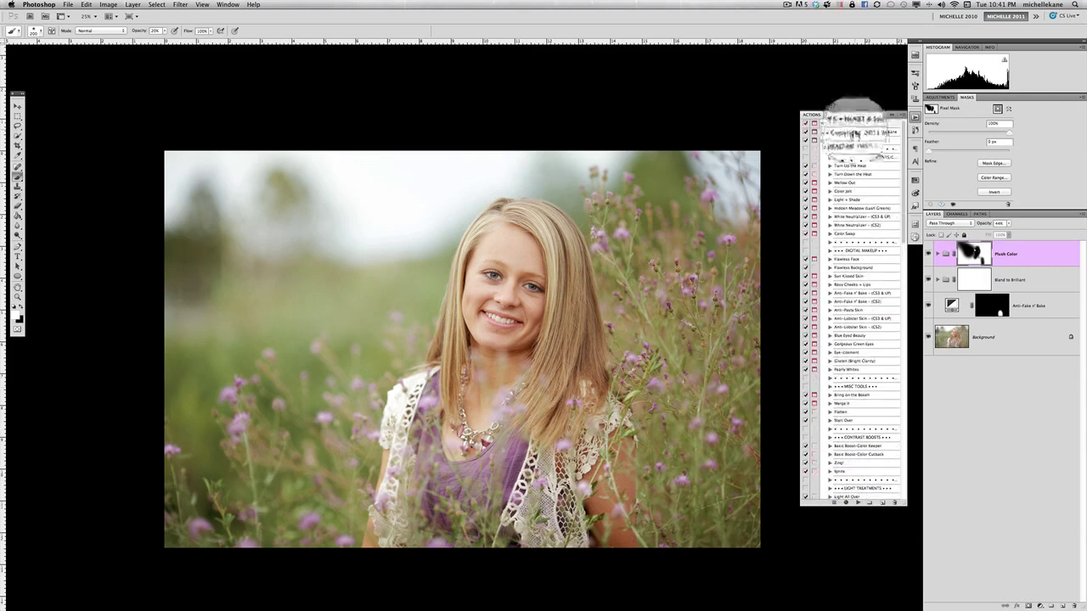
{"action": "left_click", "coordinate": [849, 259]}
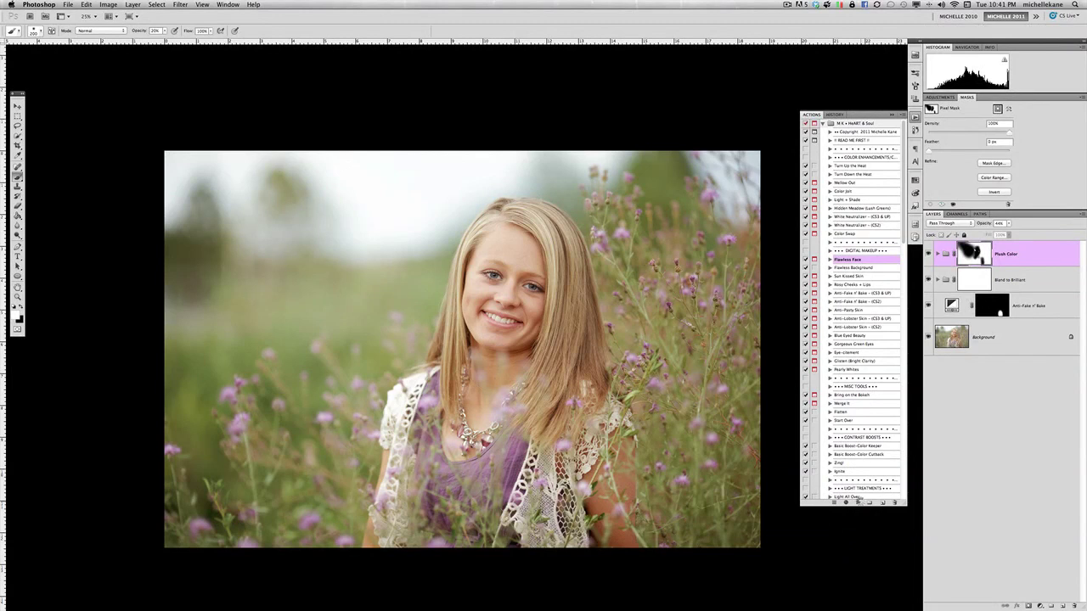
{"action": "left_click", "coordinate": [859, 501]}
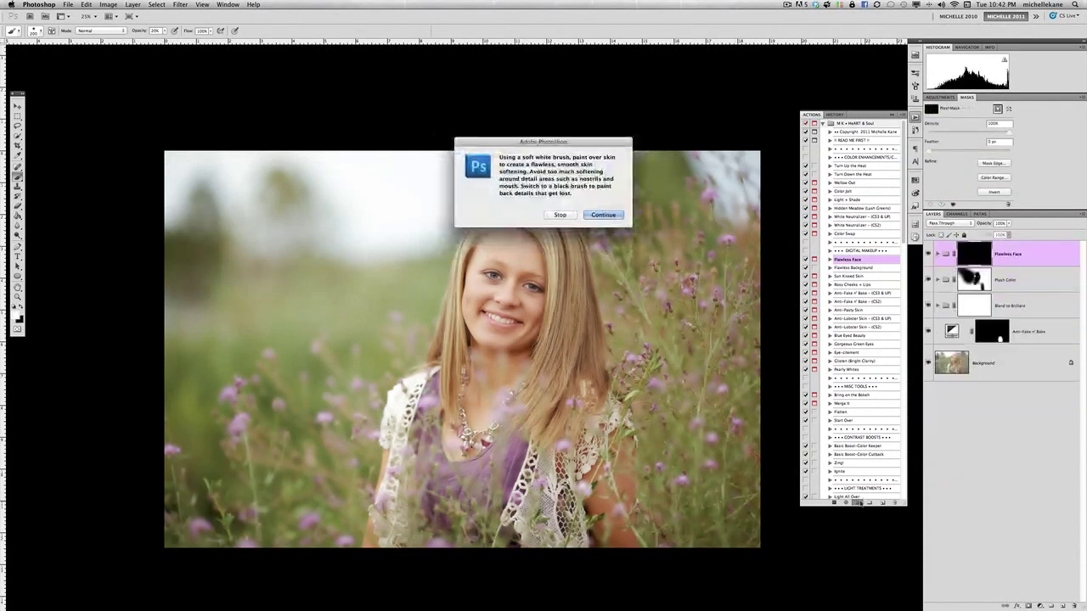
{"action": "left_click", "coordinate": [612, 214]}
Paint the Flawless Face mask over the facial skin and blurred background with a soft white brush at 20% opacity.
{"action": "key", "text": "super+equal"}
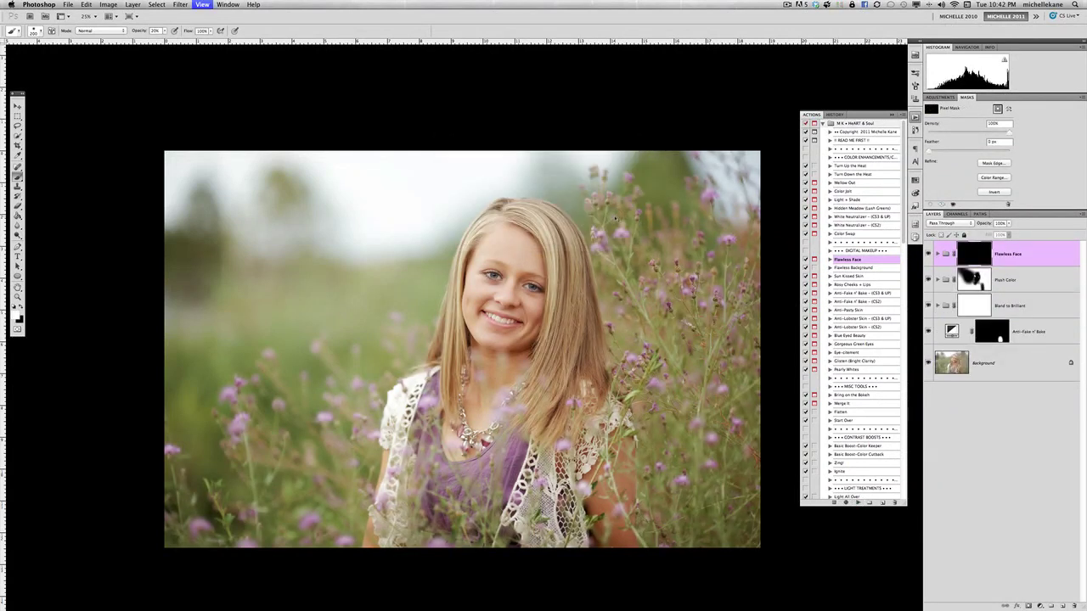
{"action": "mouse_move", "coordinate": [504, 161]}
{"action": "left_mouse_down"}
{"action": "mouse_move", "coordinate": [507, 190]}
{"action": "mouse_move", "coordinate": [477, 168]}
{"action": "mouse_move", "coordinate": [520, 197]}
{"action": "mouse_move", "coordinate": [450, 163]}
{"action": "mouse_move", "coordinate": [487, 169]}
{"action": "left_mouse_up"}
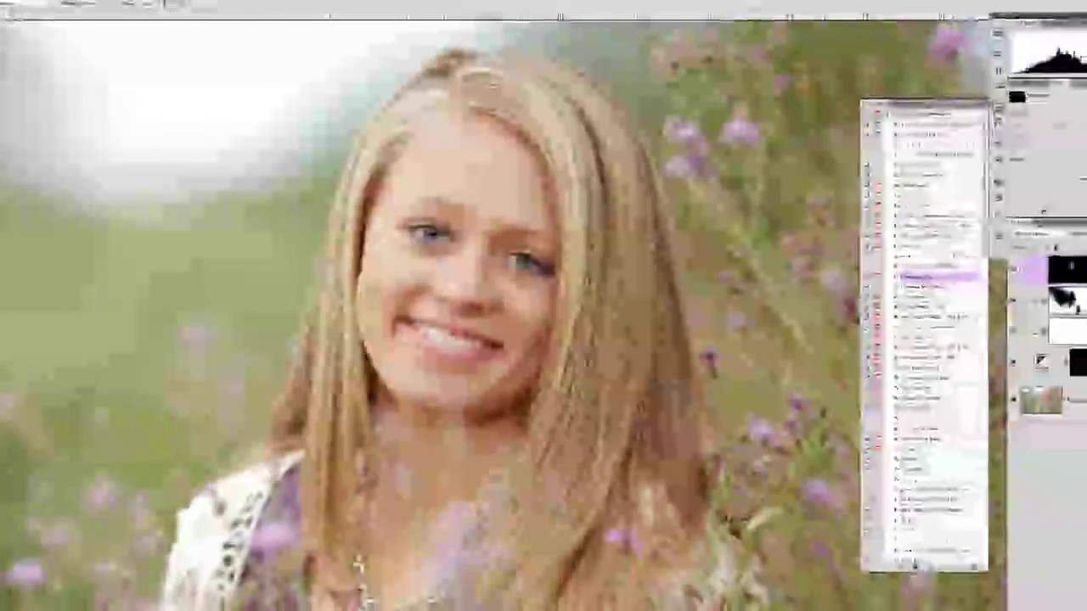
{"action": "scroll", "coordinate": [508, 255], "scroll_direction": "down", "scroll_amount": 5}
{"action": "key", "text": "super+0"}
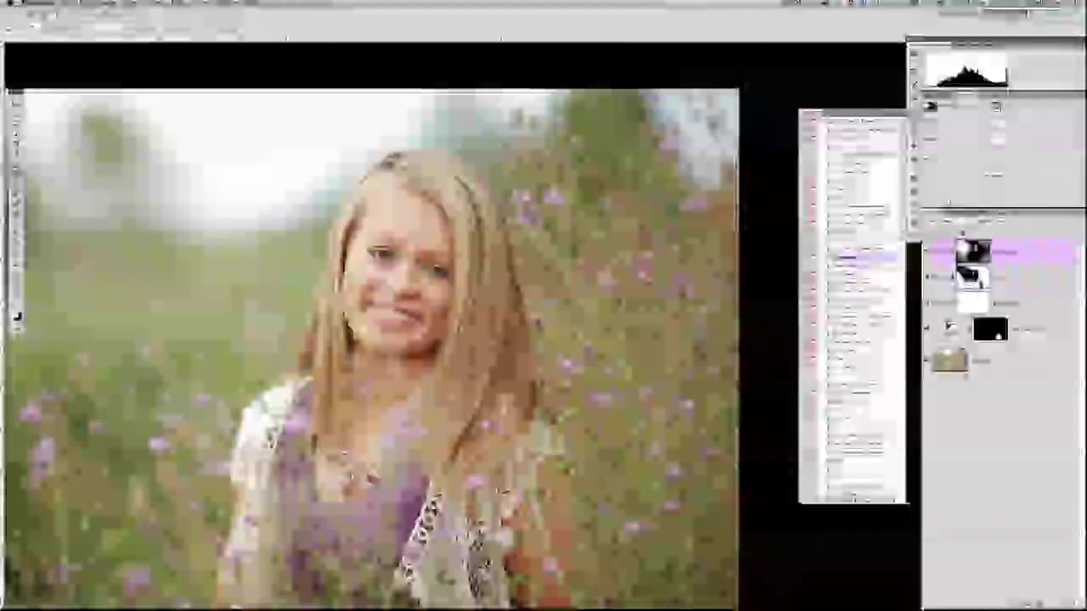
{"action": "left_click_drag", "start_coordinate": [685, 495], "coordinate": [726, 425]}
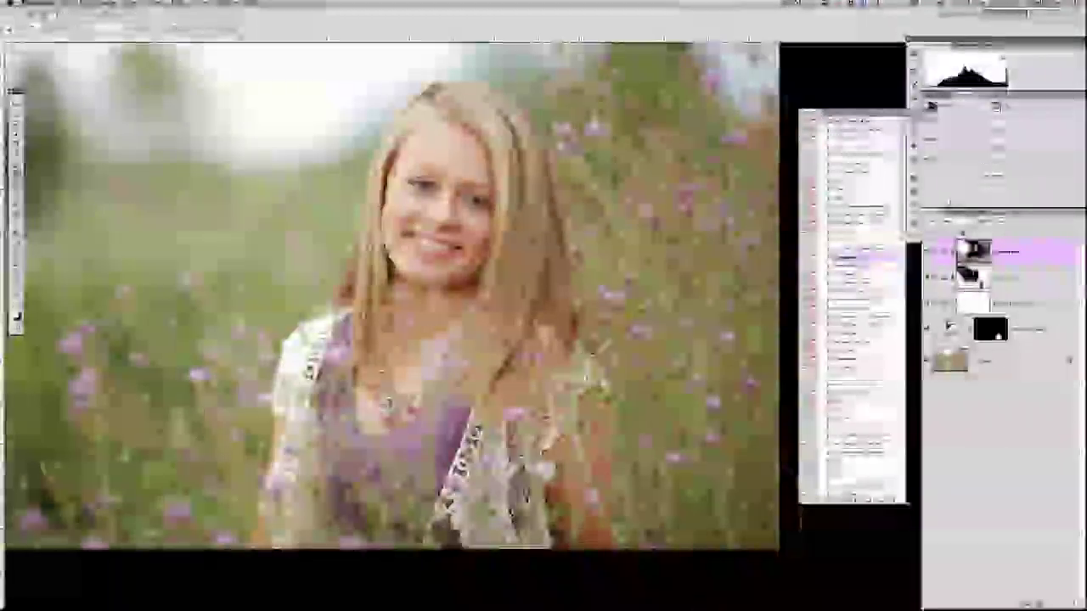
{"action": "key", "text": "super+minus"}
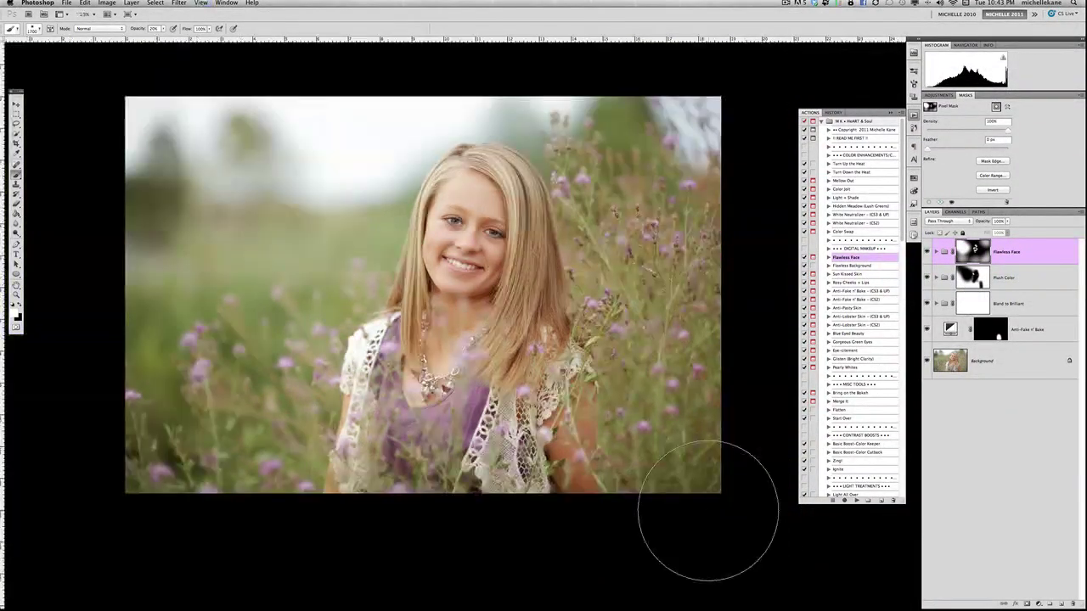
Toggle the Flawless Face group off and on twice to compare the skin before and after smoothing.
{"action": "left_click", "coordinate": [927, 252]}
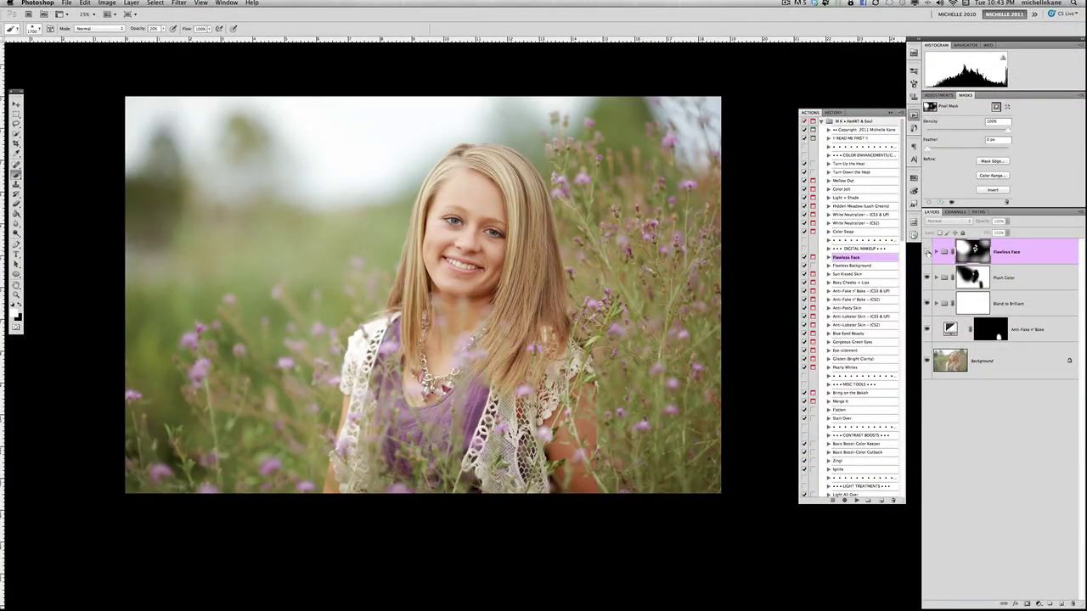
{"action": "left_click", "coordinate": [927, 253]}
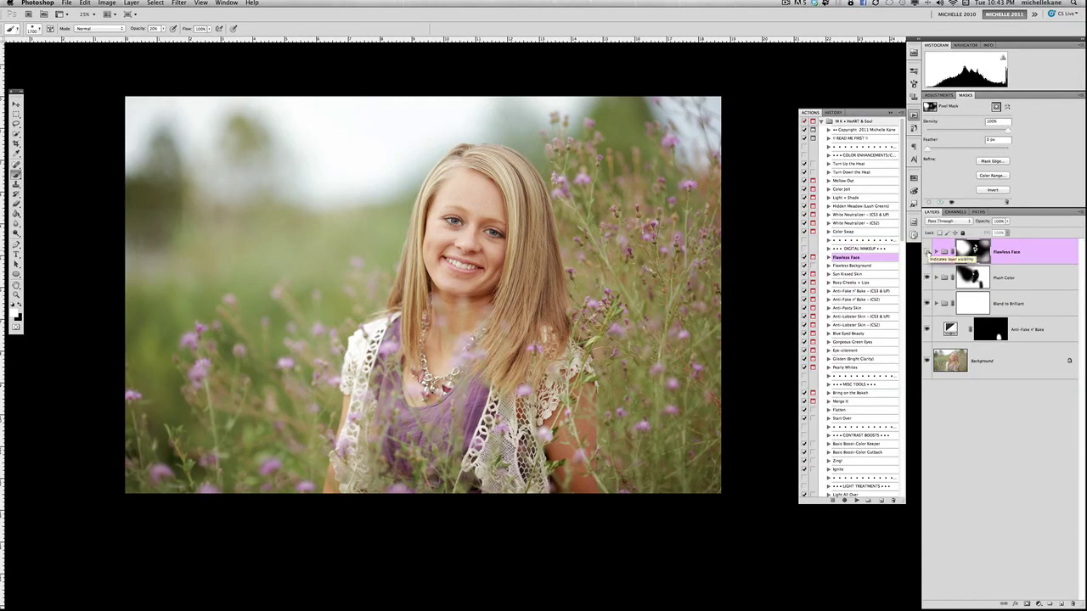
{"action": "left_click", "coordinate": [927, 252]}
{"action": "left_click", "coordinate": [926, 253]}
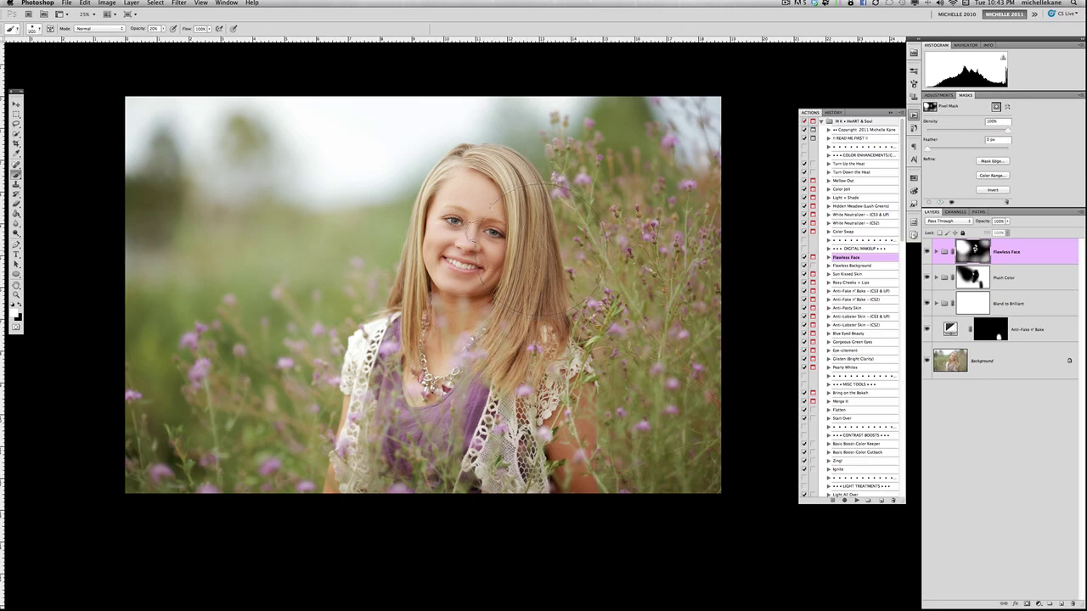
Reduce the brush size to 70 for detail work.
{"action": "key", "text": "bracketleft"}
{"action": "key", "text": "bracketleft"}
{"action": "key", "text": "bracketleft"}
{"action": "key", "text": "bracketleft"}
{"action": "key", "text": "bracketleft"}
{"action": "key", "text": "bracketleft"}
{"action": "key", "text": "bracketleft"}
{"action": "key", "text": "bracketleft"}
{"action": "key", "text": "bracketleft"}
{"action": "key", "text": "bracketleft"}
{"action": "key", "text": "bracketleft"}
{"action": "key", "text": "bracketleft"}
{"action": "key", "text": "bracketleft"}
Run the Euphoria action from the Delicate section and reduce the resulting group's opacity to 20%.
{"action": "scroll", "coordinate": [866, 343], "scroll_direction": "down", "scroll_amount": 10}
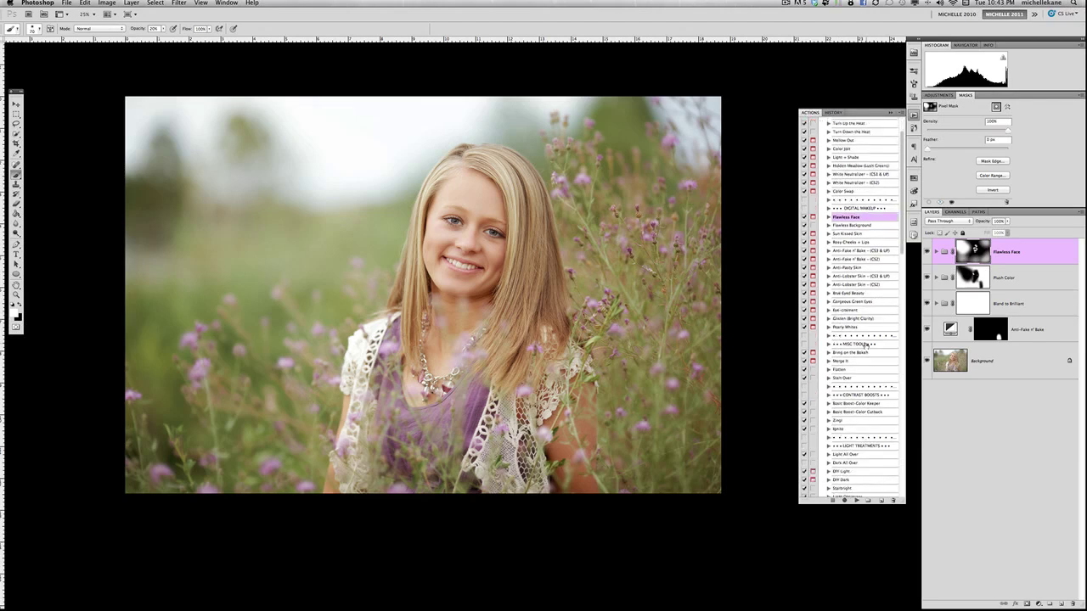
{"action": "scroll", "coordinate": [865, 345], "scroll_direction": "down", "scroll_amount": 6}
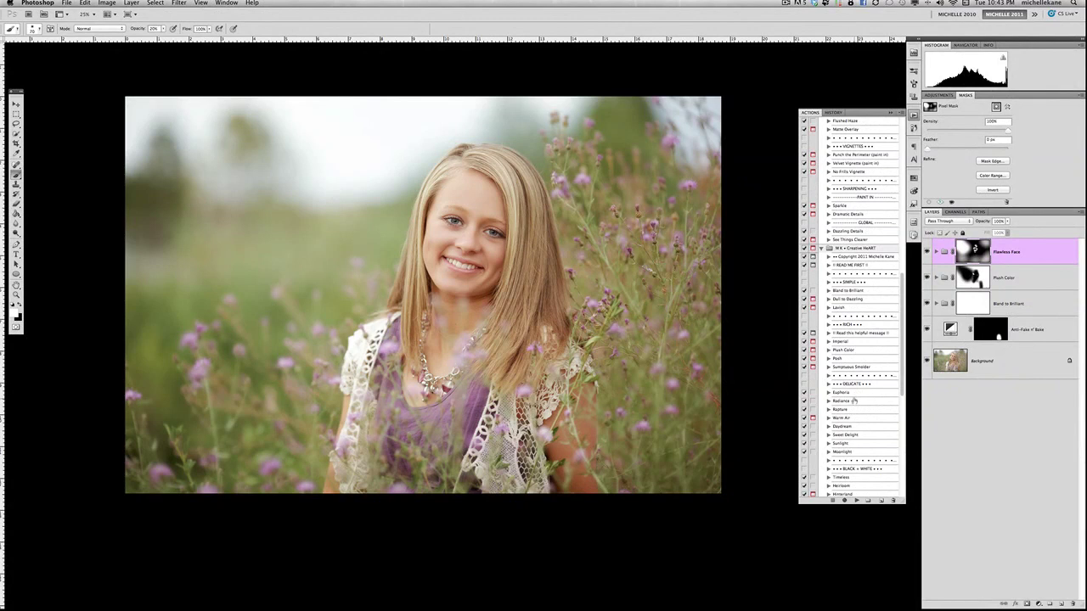
{"action": "left_click", "coordinate": [860, 387]}
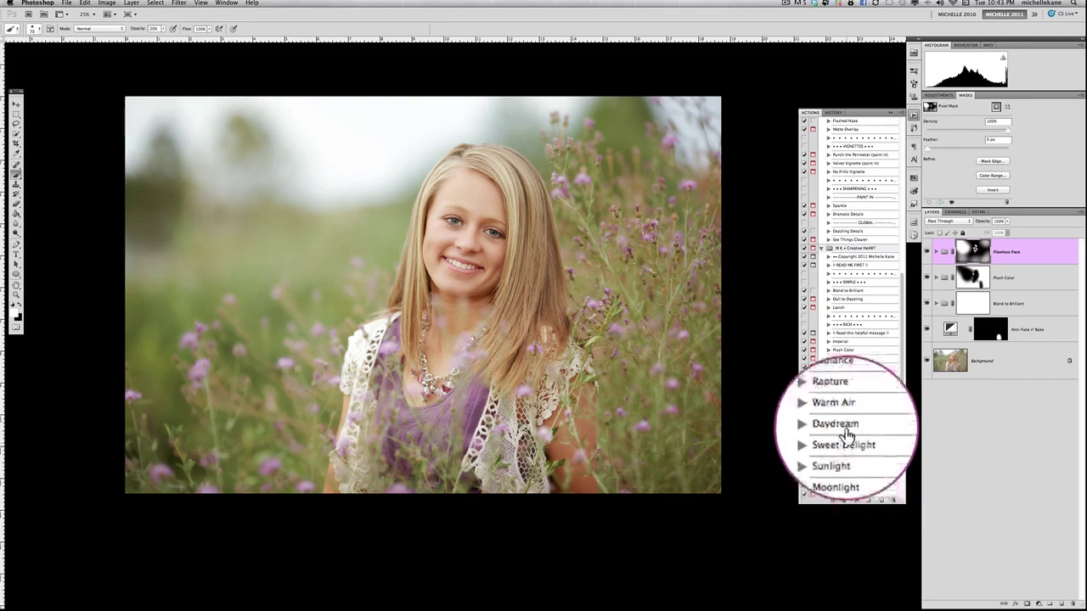
{"action": "left_click", "coordinate": [848, 396]}
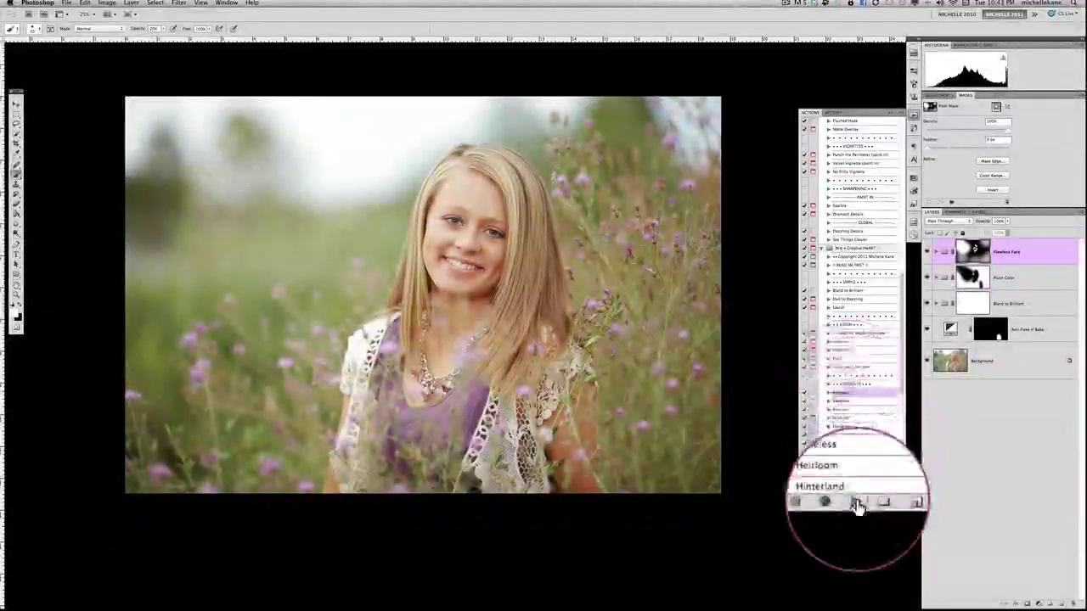
{"action": "left_click", "coordinate": [856, 500]}
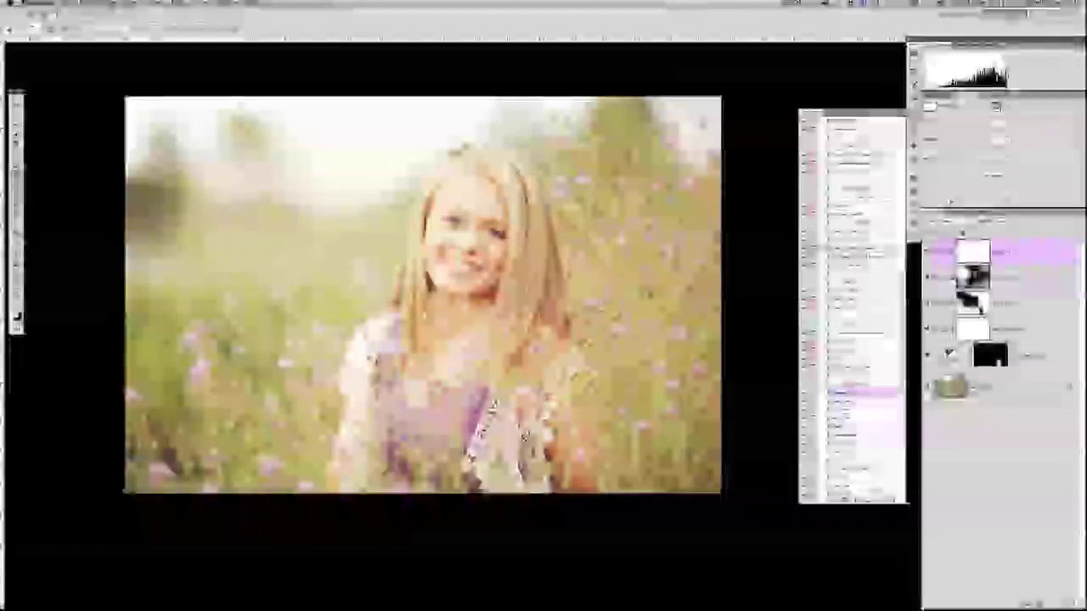
{"action": "left_click", "coordinate": [1008, 222]}
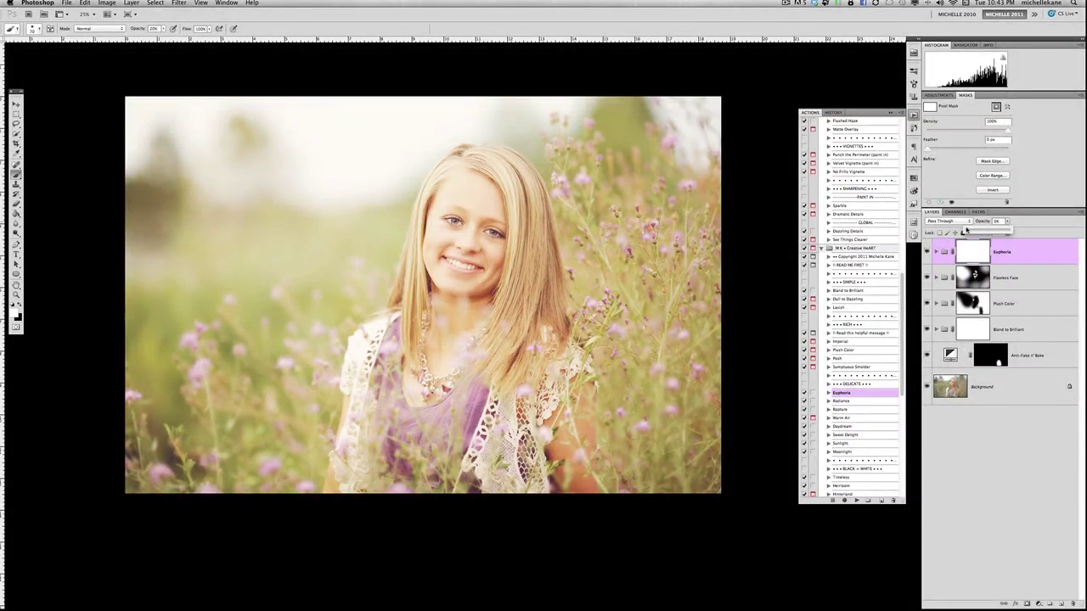
{"action": "left_click_drag", "start_coordinate": [967, 230], "coordinate": [978, 230]}
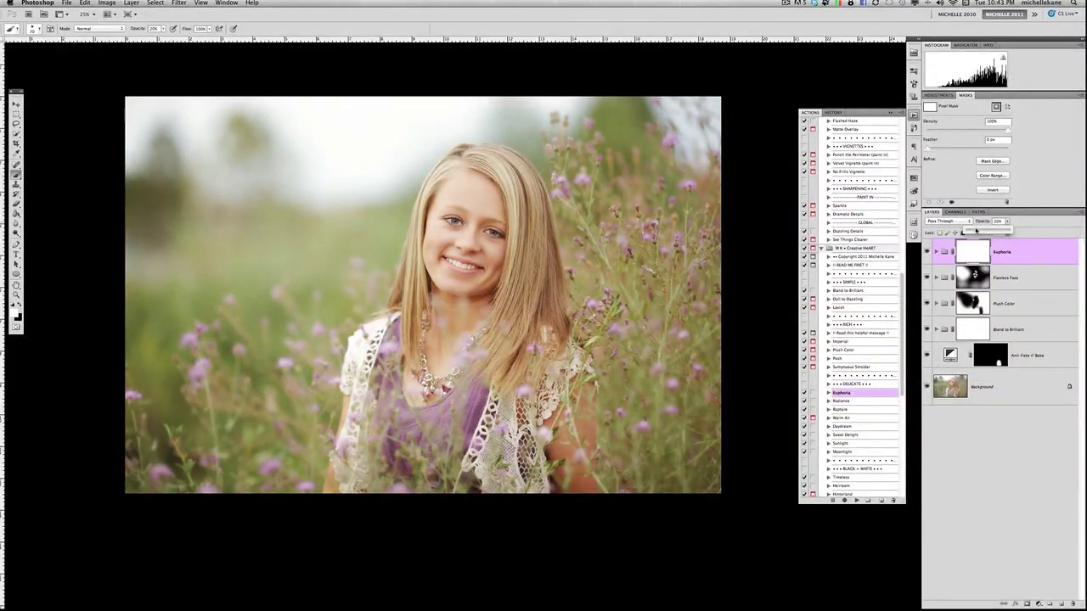
Toggle the Euphoria group off and on to compare the portrait with and without the effect.
{"action": "left_click", "coordinate": [928, 251]}
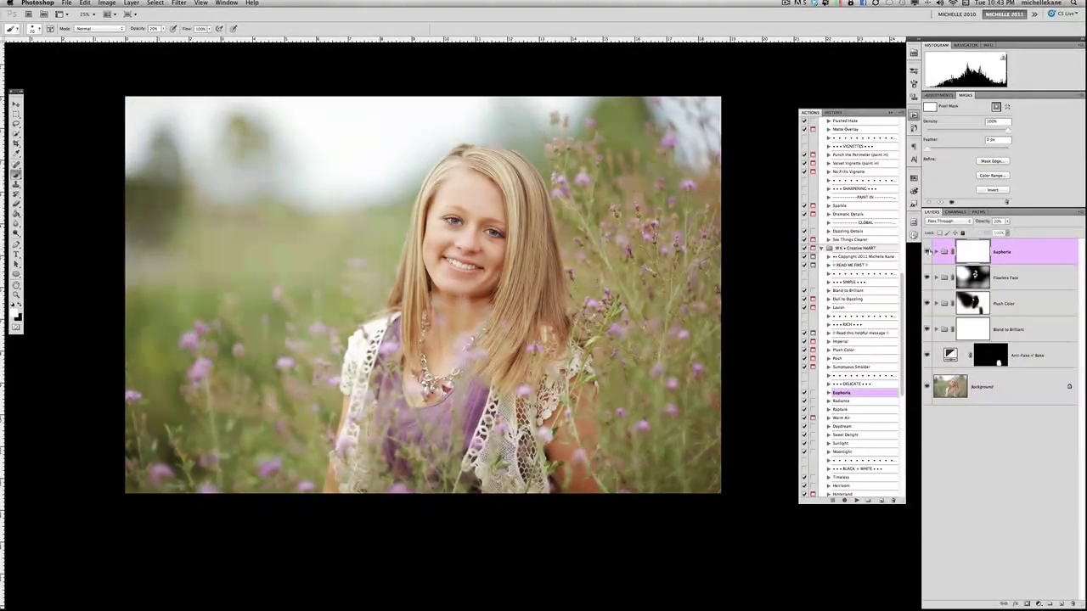
{"action": "left_click", "coordinate": [927, 251]}
{"action": "left_click", "coordinate": [927, 252]}
{"action": "left_click", "coordinate": [927, 251]}
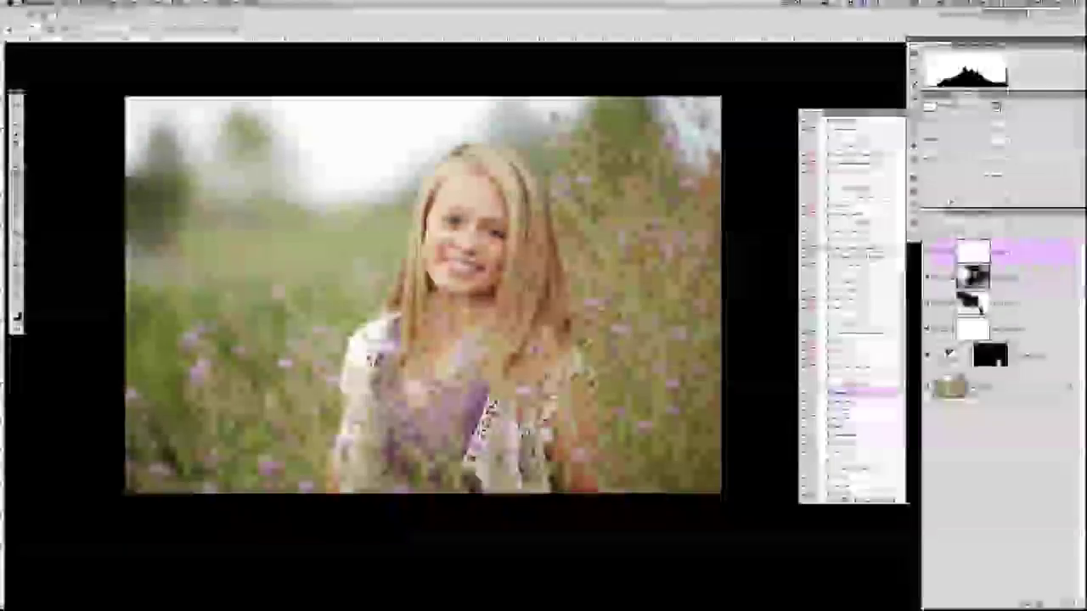
{"action": "left_click", "coordinate": [927, 251]}
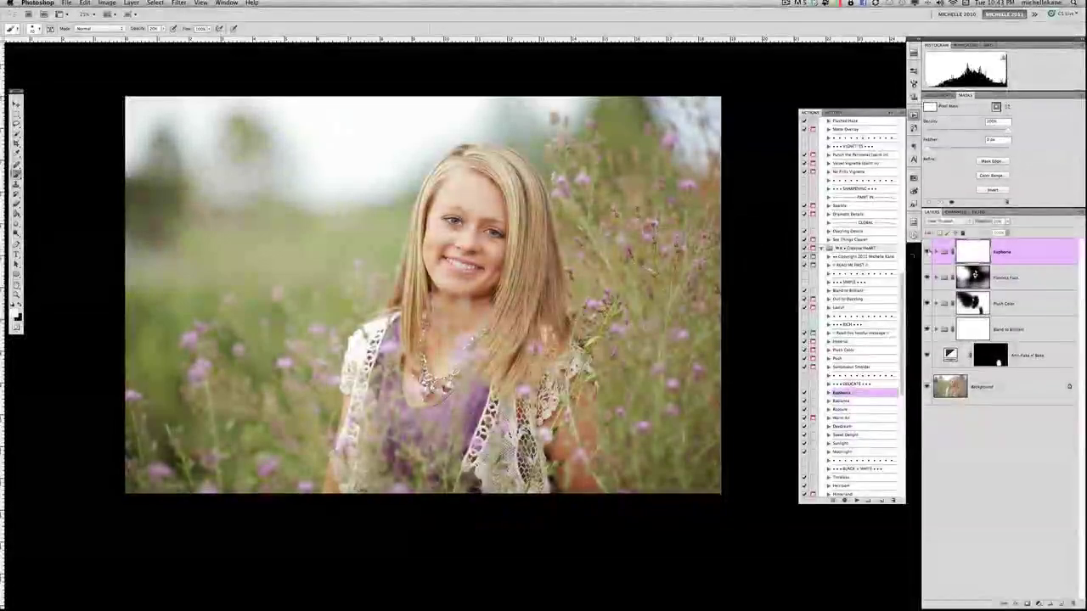
Run the Warm Air action from the Delicate section and continue past its adjustment instructions.
{"action": "left_click", "coordinate": [853, 419]}
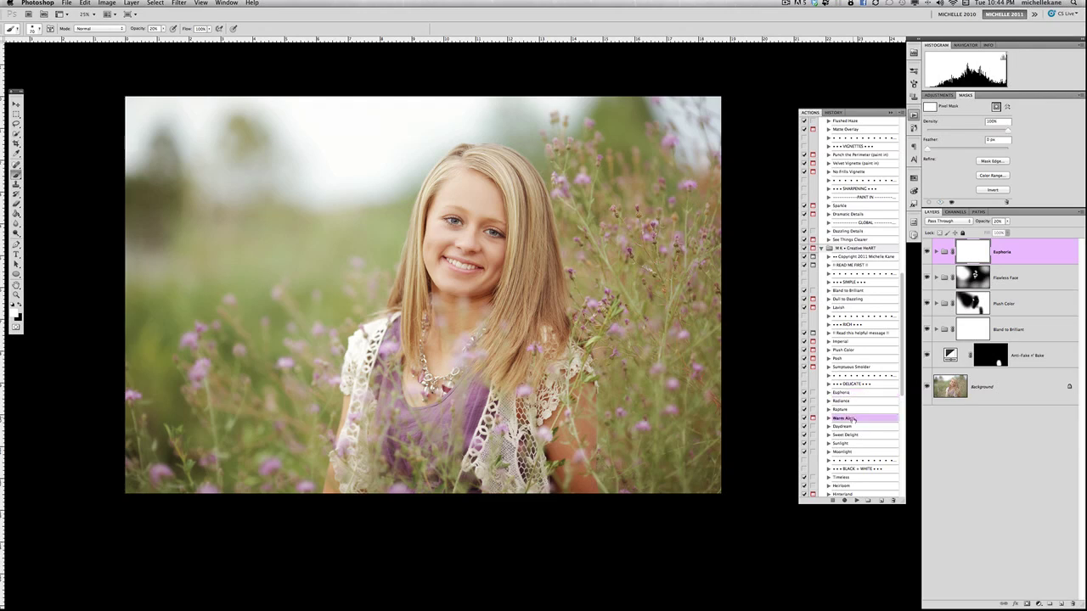
{"action": "left_click", "coordinate": [856, 501]}
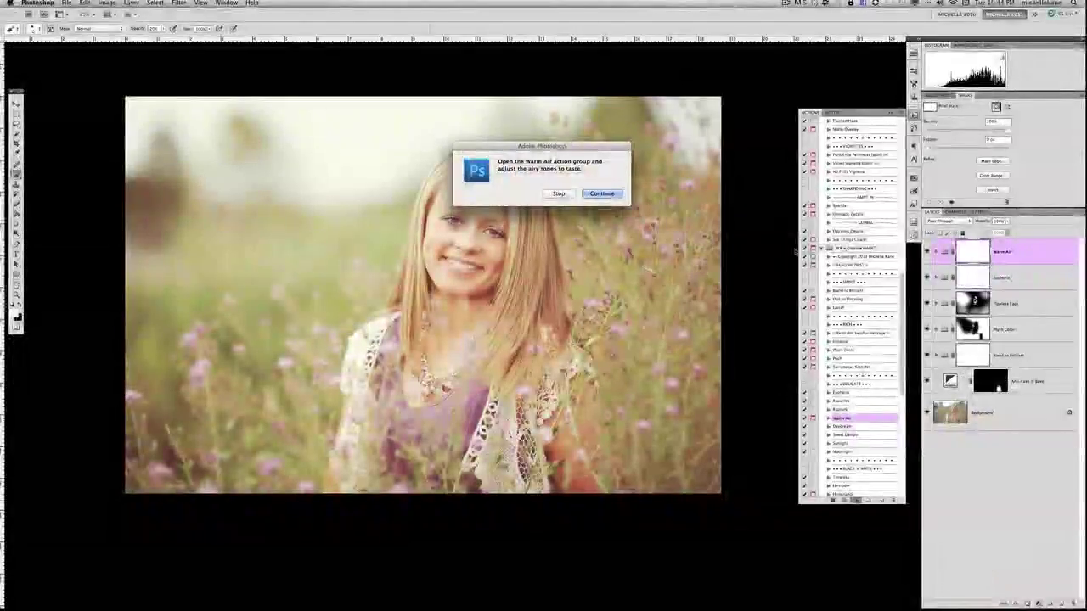
{"action": "left_click", "coordinate": [601, 193]}
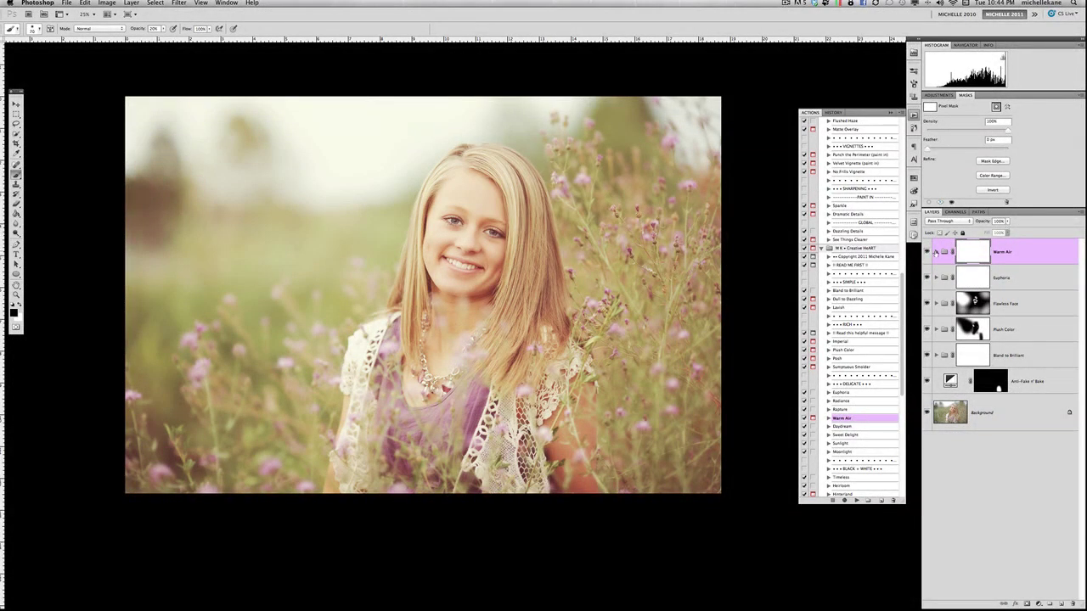
Examine the airy tones inside the Warm Air group by toggling the Fire, Air and Water layers off and on.
{"action": "left_click", "coordinate": [936, 253]}
{"action": "left_click", "coordinate": [953, 270]}
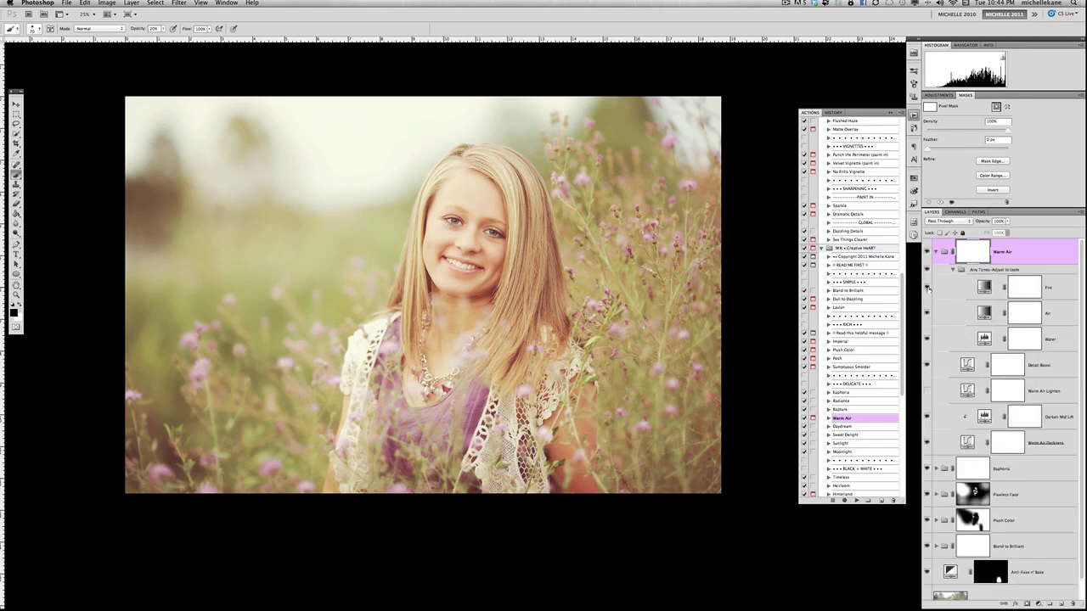
{"action": "left_click", "coordinate": [928, 289]}
{"action": "left_click", "coordinate": [927, 289]}
{"action": "left_click", "coordinate": [927, 314]}
{"action": "left_click", "coordinate": [928, 313]}
{"action": "left_click", "coordinate": [927, 339]}
{"action": "left_click", "coordinate": [927, 339]}
{"action": "left_click", "coordinate": [953, 269]}
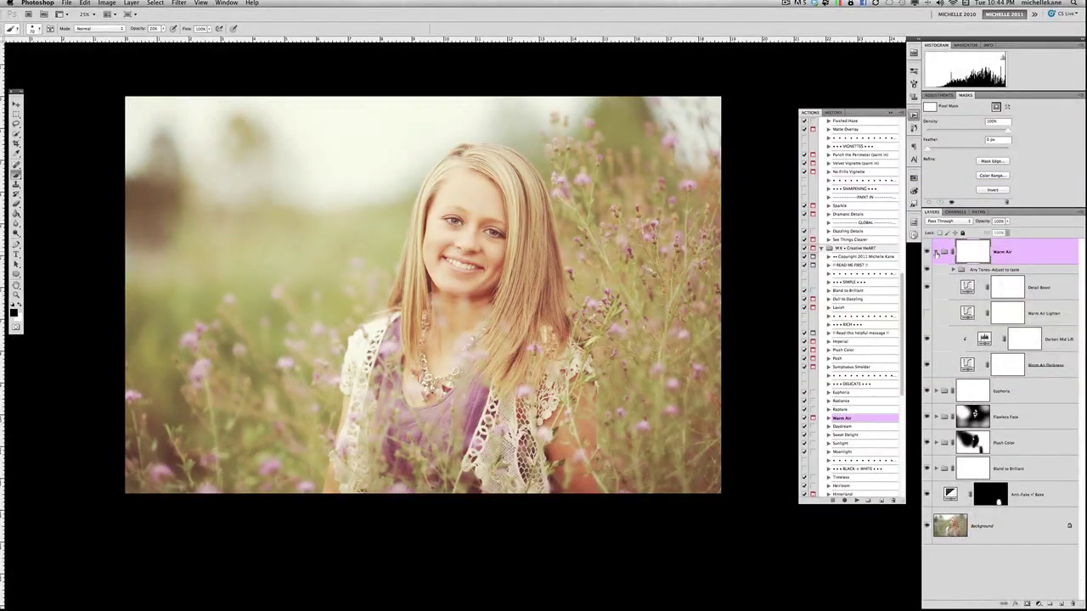
Collapse the Warm Air group and lower its opacity to just under 40%.
{"action": "left_click", "coordinate": [936, 252]}
{"action": "left_click", "coordinate": [1007, 222]}
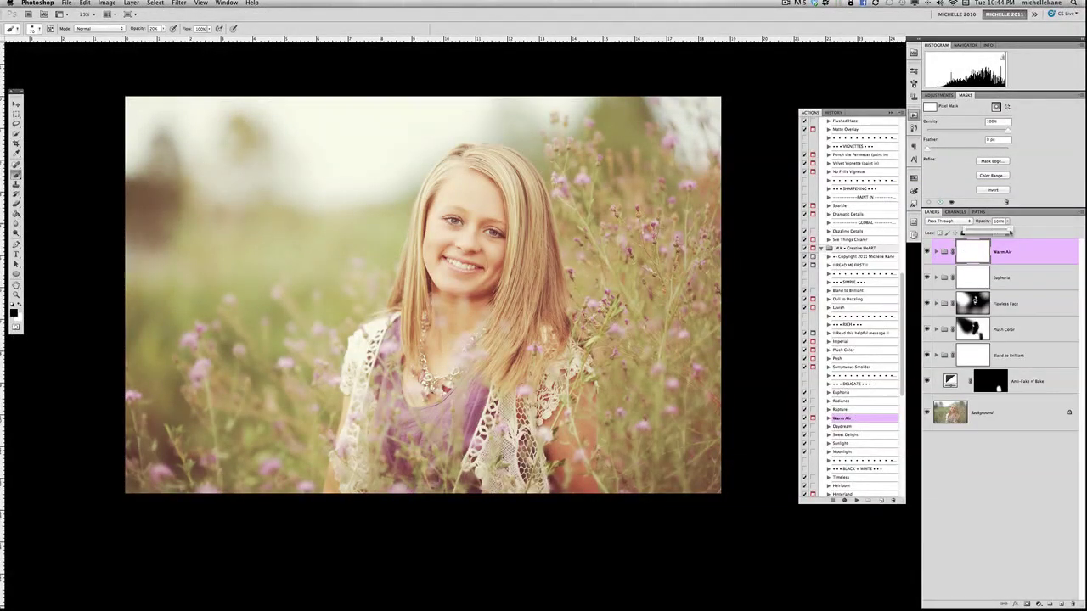
{"action": "left_click_drag", "start_coordinate": [964, 232], "coordinate": [983, 232]}
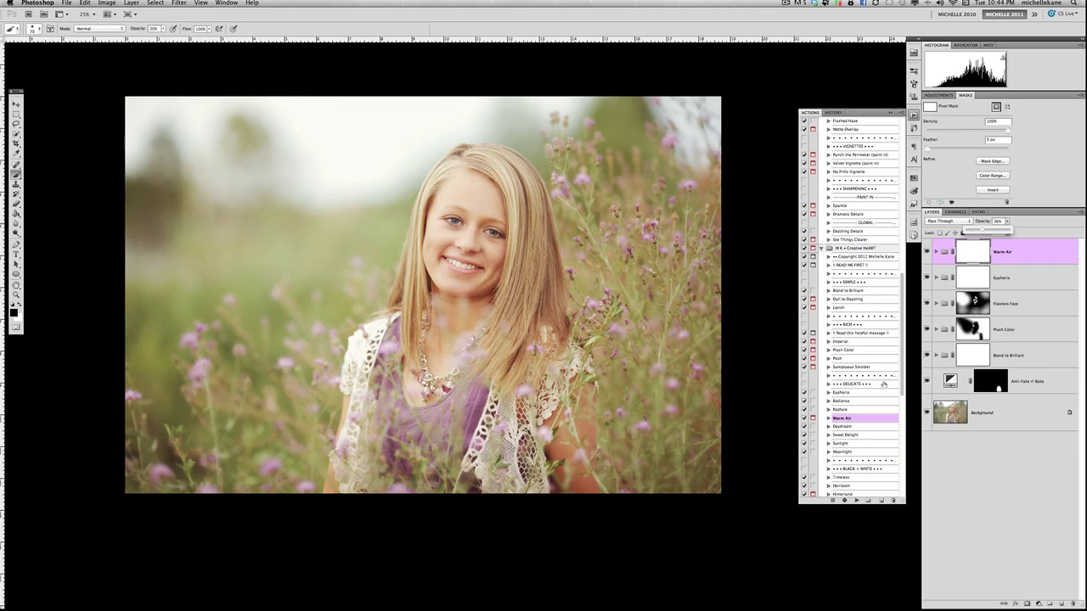
Run the Glisten (Bright Clarity) action from the Digital Makeup section and continue past its brush instructions.
{"action": "key", "text": "super+plus"}
{"action": "key", "text": "super+plus"}
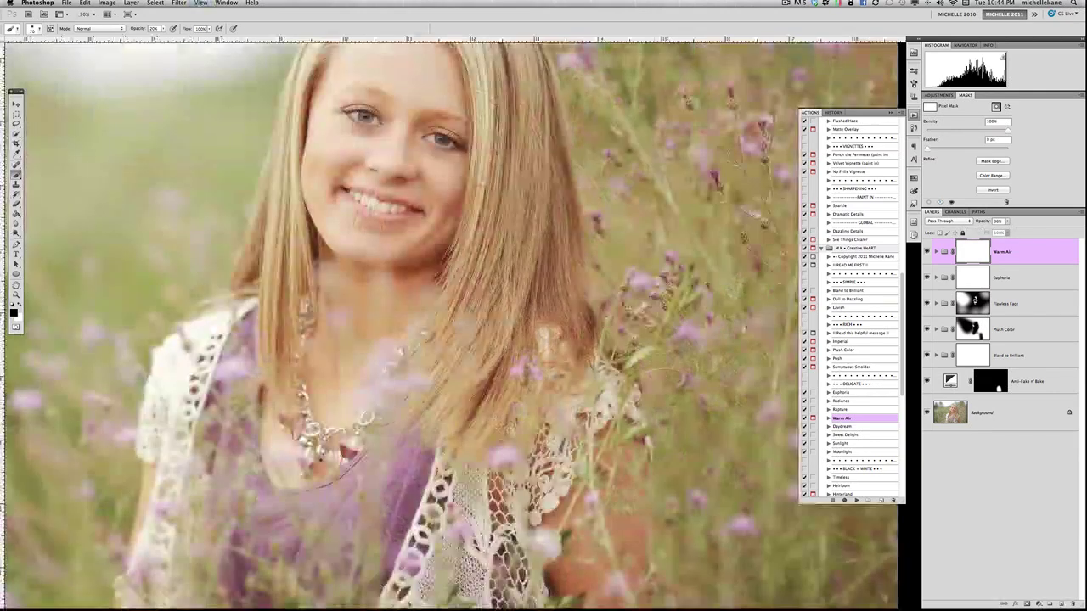
{"action": "key", "text": "super+plus"}
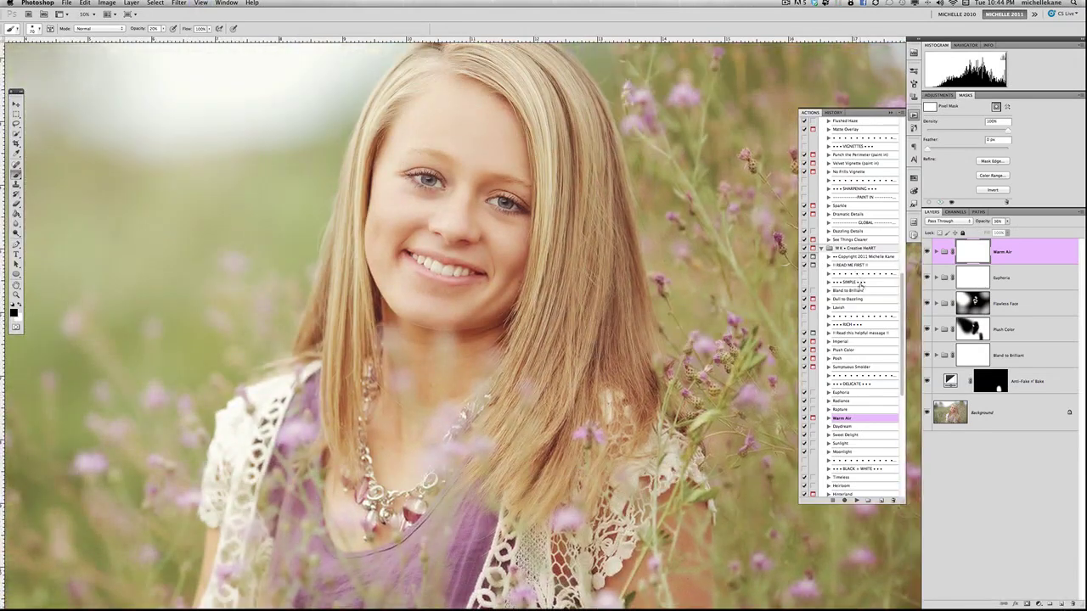
{"action": "scroll", "coordinate": [862, 306], "scroll_direction": "up", "scroll_amount": 5}
{"action": "scroll", "coordinate": [863, 319], "scroll_direction": "up", "scroll_amount": 5}
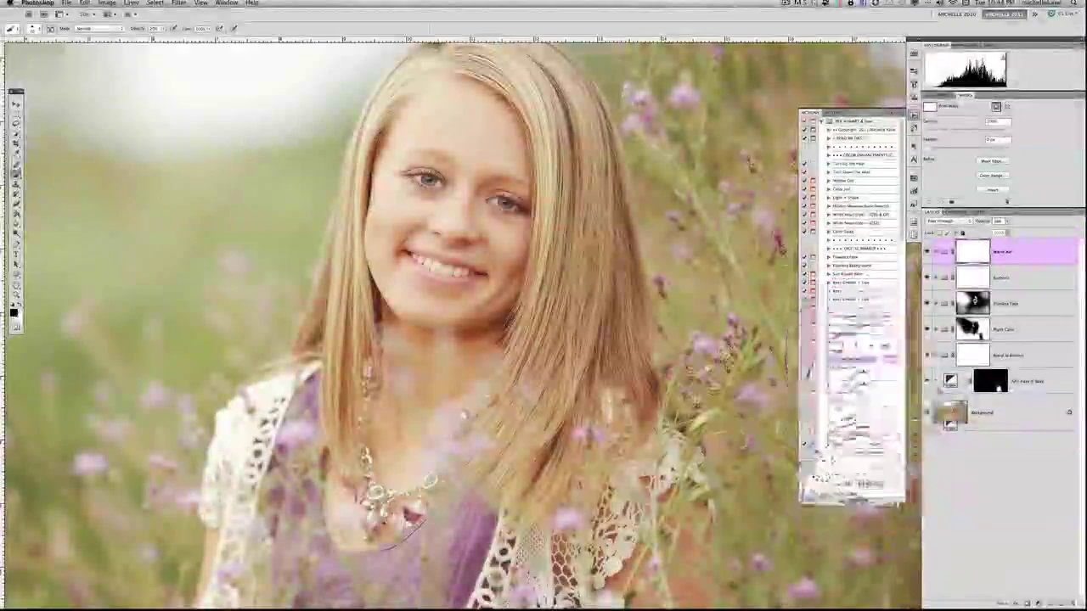
{"action": "left_click", "coordinate": [856, 500]}
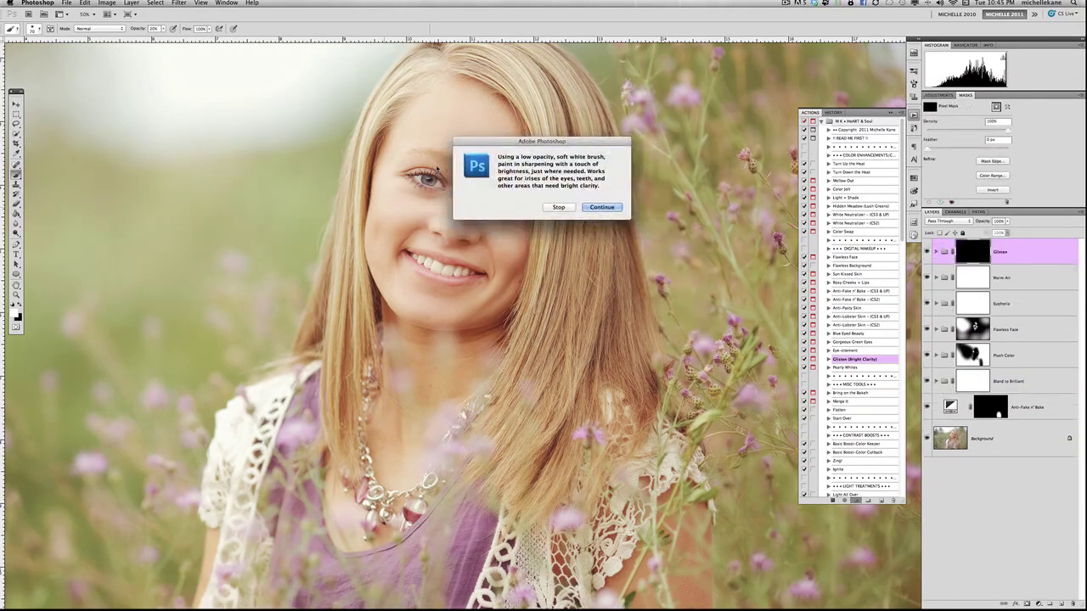
{"action": "key", "text": "Return"}
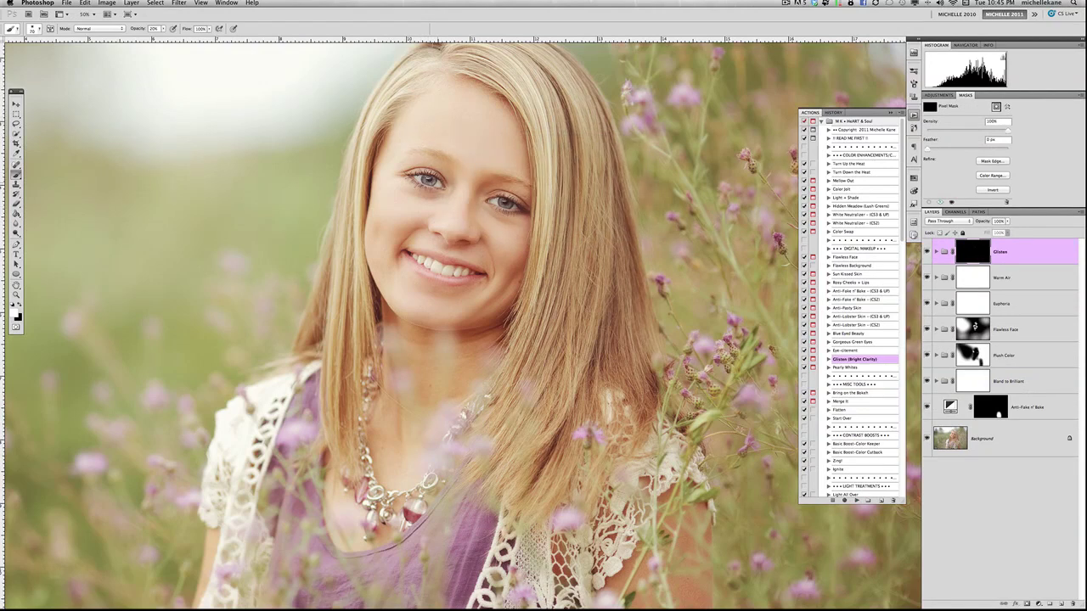
Set the brush opacity to 40% and paint the Glisten mask in white over fine facial details such as the eyes.
{"action": "key", "text": "4"}
{"action": "key", "text": "ctrl+minus"}
{"action": "scroll", "coordinate": [654, 354], "scroll_direction": "right", "scroll_amount": 5}
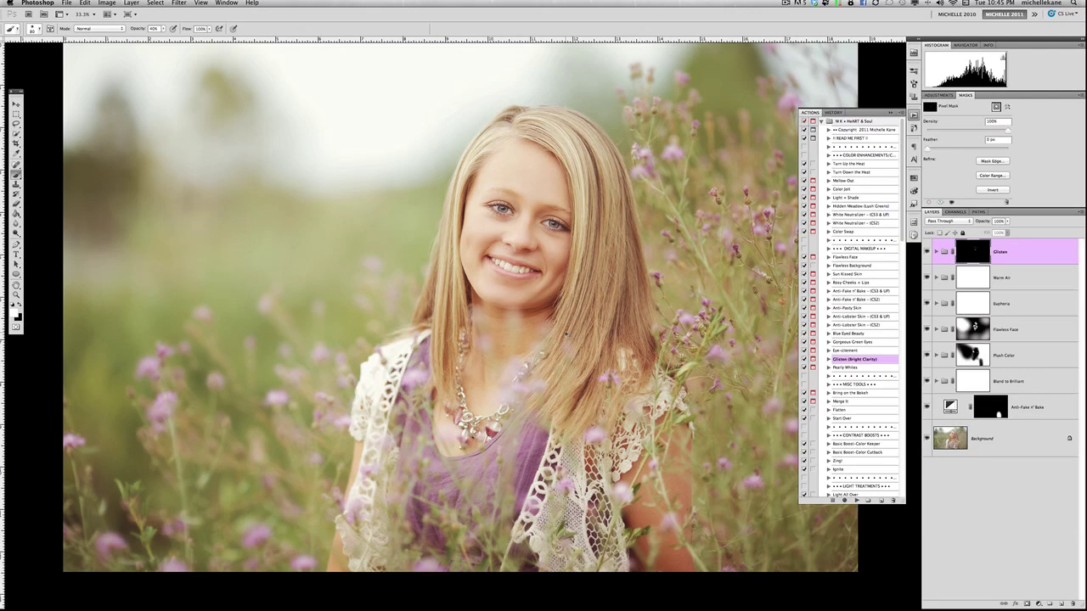
{"action": "key", "text": "ctrl+minus"}
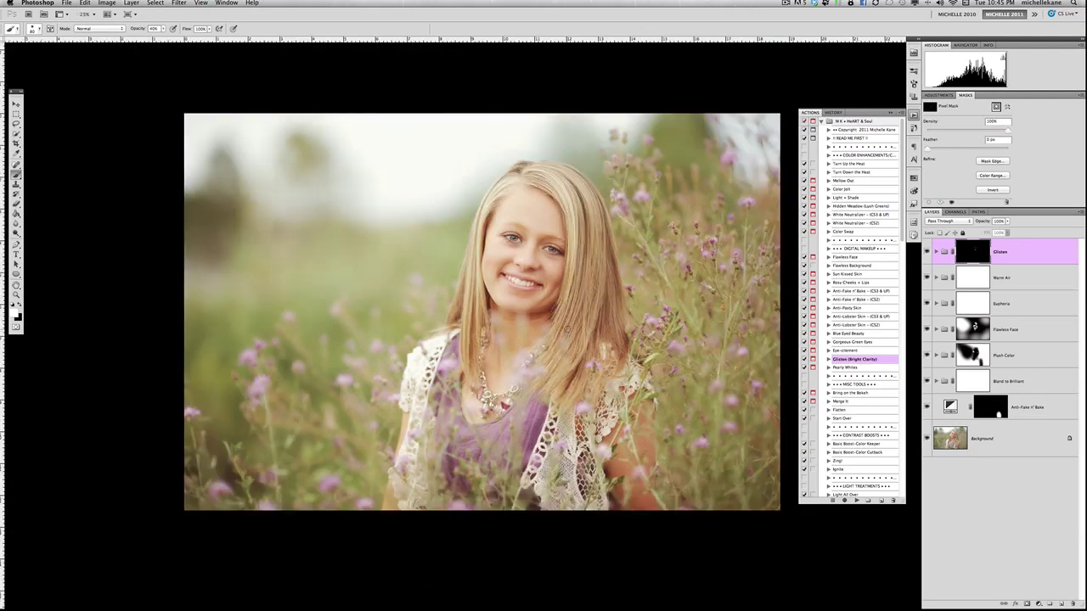
Run the Raspberry Lemonade action from the Tones section of the Creative HeART set.
{"action": "scroll", "coordinate": [843, 350], "scroll_direction": "down", "scroll_amount": 15}
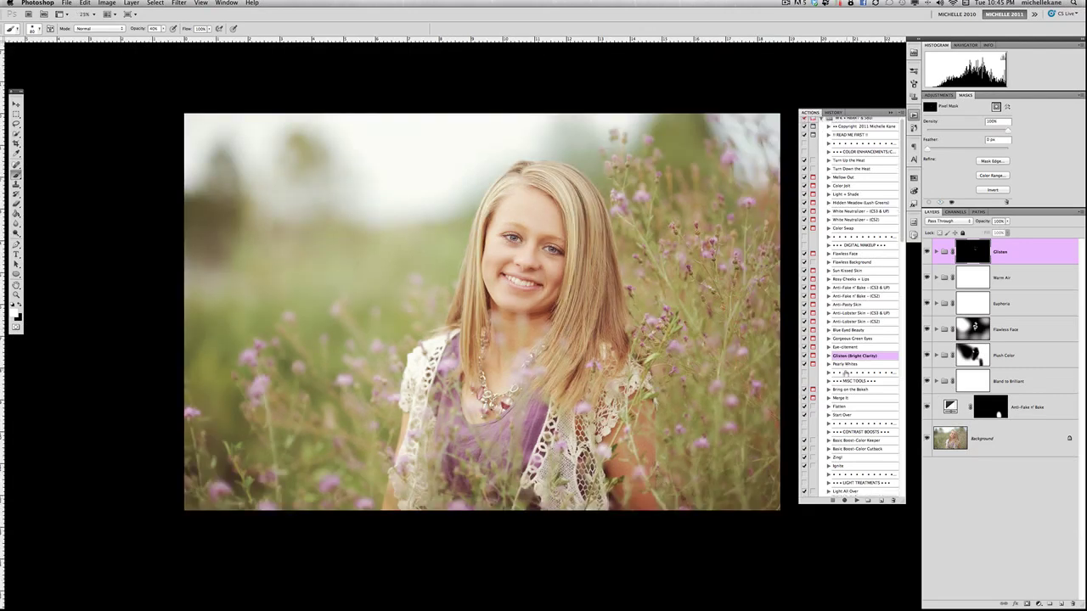
{"action": "scroll", "coordinate": [846, 374], "scroll_direction": "down", "scroll_amount": 6}
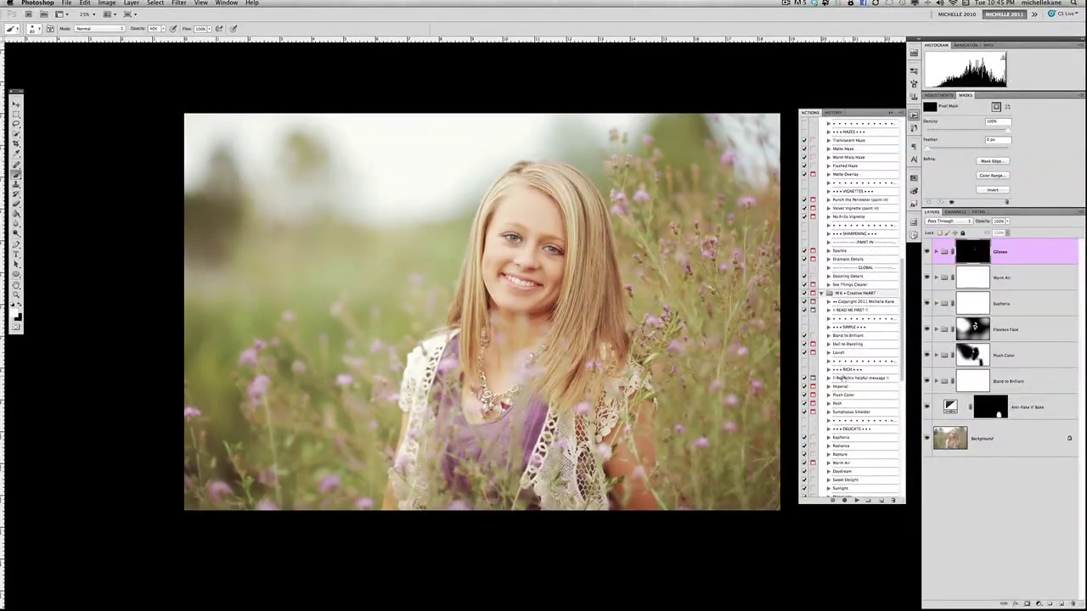
{"action": "scroll", "coordinate": [843, 379], "scroll_direction": "down", "scroll_amount": 3}
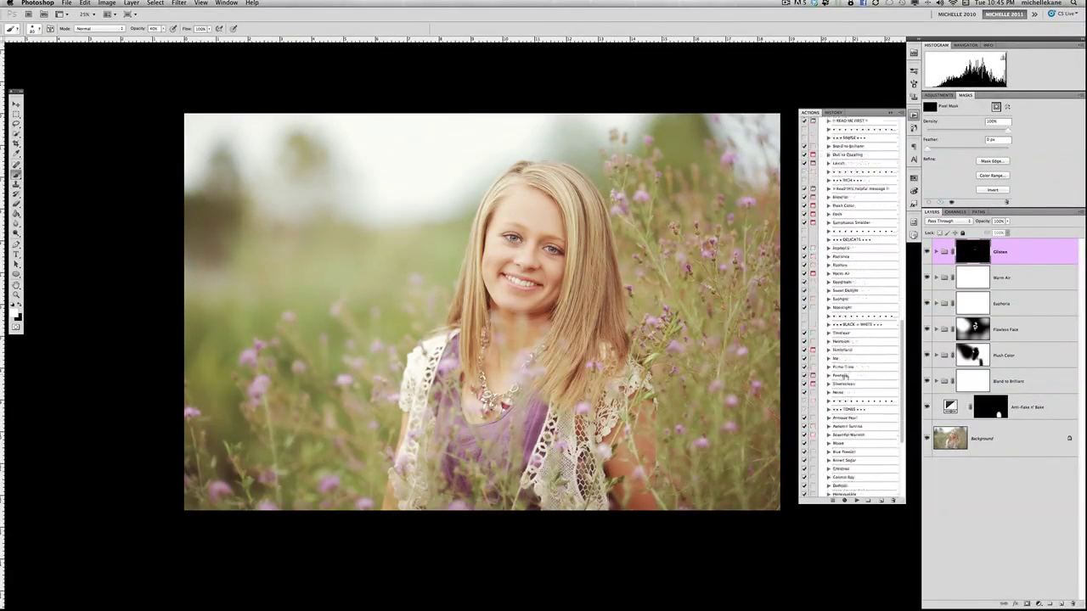
{"action": "scroll", "coordinate": [846, 376], "scroll_direction": "down", "scroll_amount": 2}
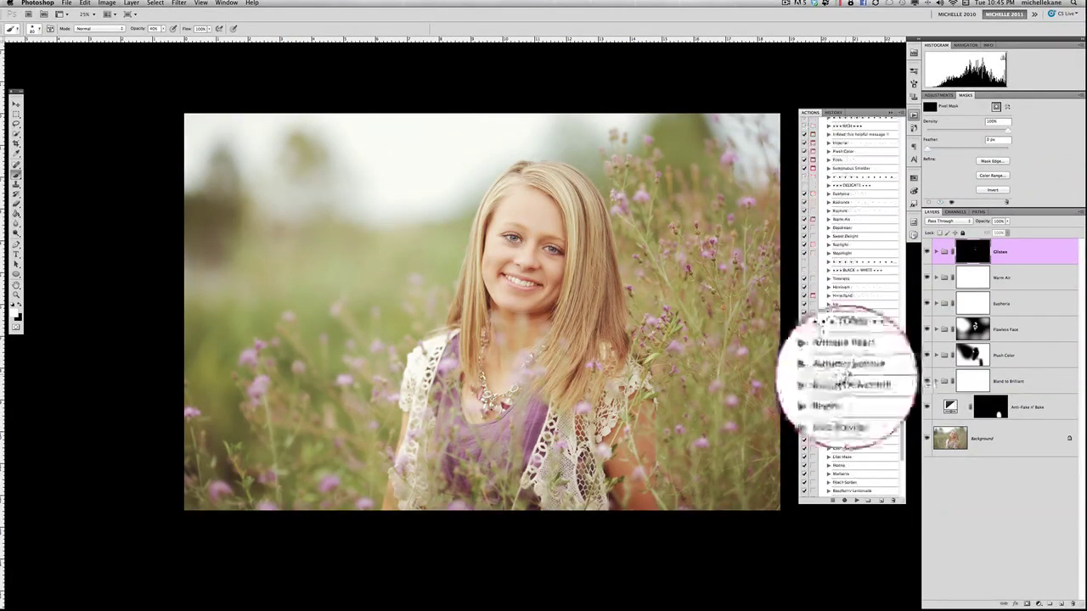
{"action": "scroll", "coordinate": [862, 451], "scroll_direction": "down", "scroll_amount": 2}
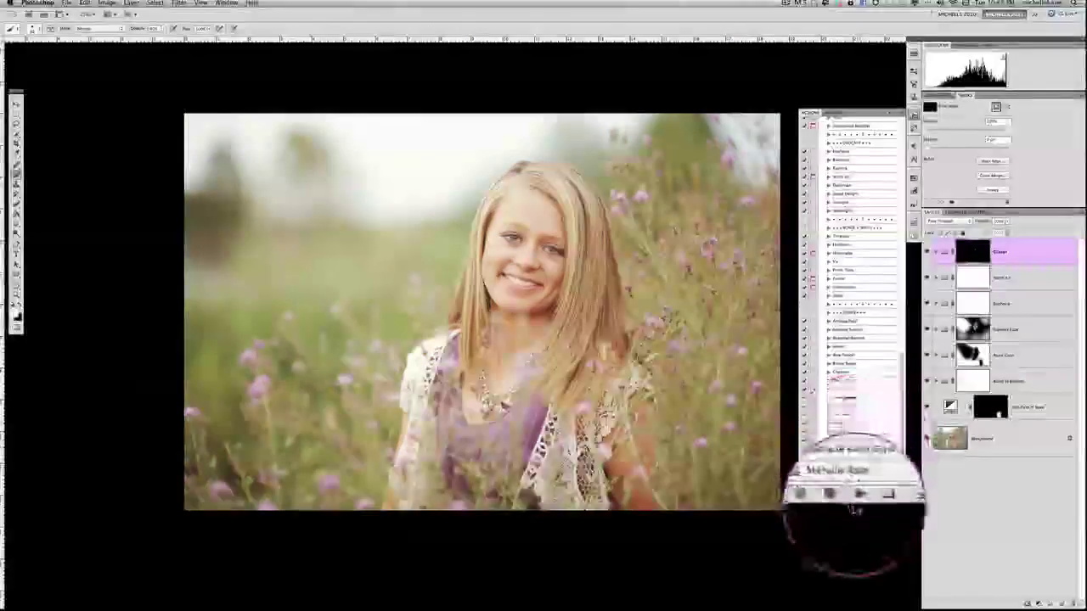
{"action": "left_click", "coordinate": [858, 506]}
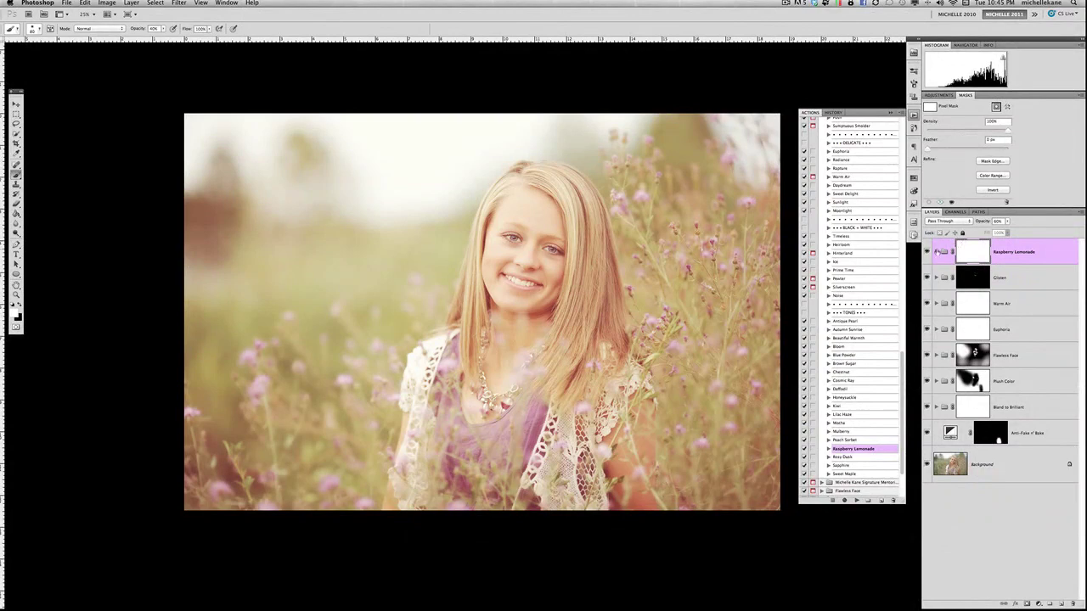
Expand the Raspberry Lemonade group and toggle its Lemonade, Sweetened and Raspberry layers to compare each one's effect.
{"action": "left_click", "coordinate": [935, 252]}
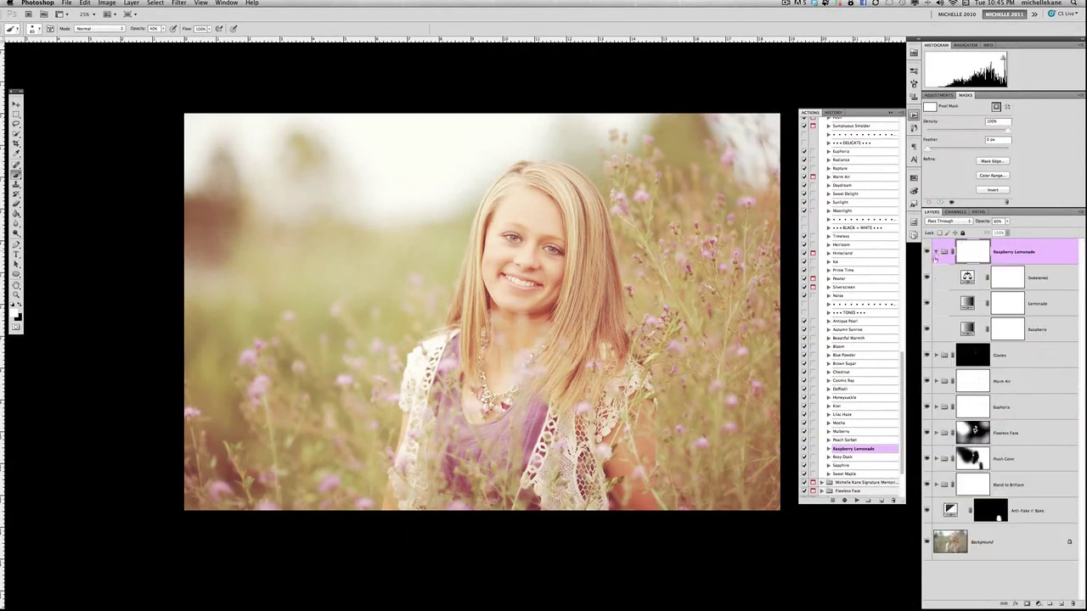
{"action": "left_click", "coordinate": [927, 303]}
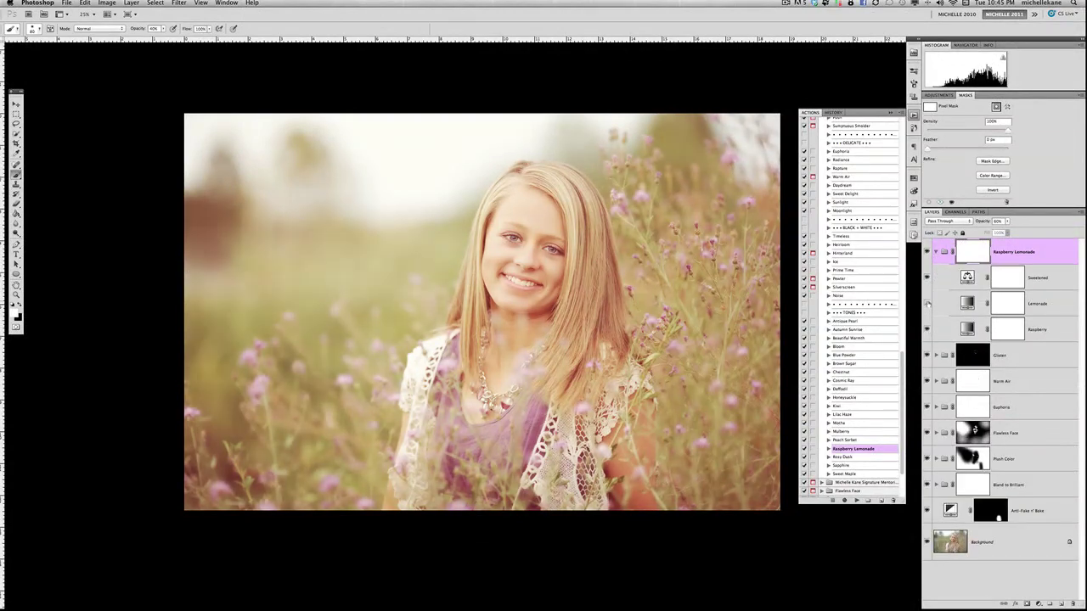
{"action": "left_click", "coordinate": [928, 303]}
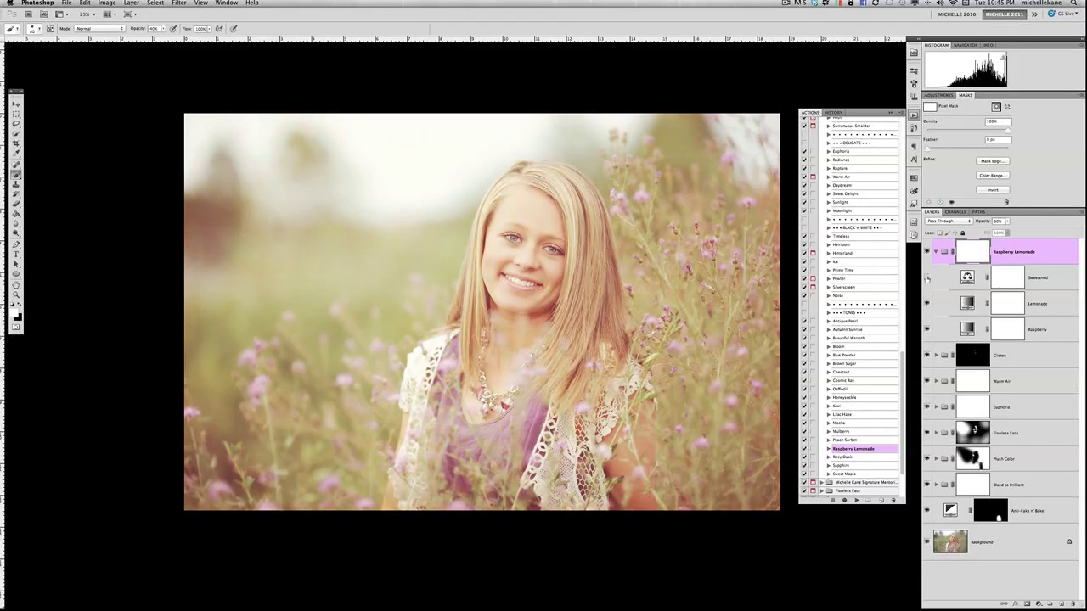
{"action": "left_click", "coordinate": [928, 279]}
{"action": "left_click", "coordinate": [927, 279]}
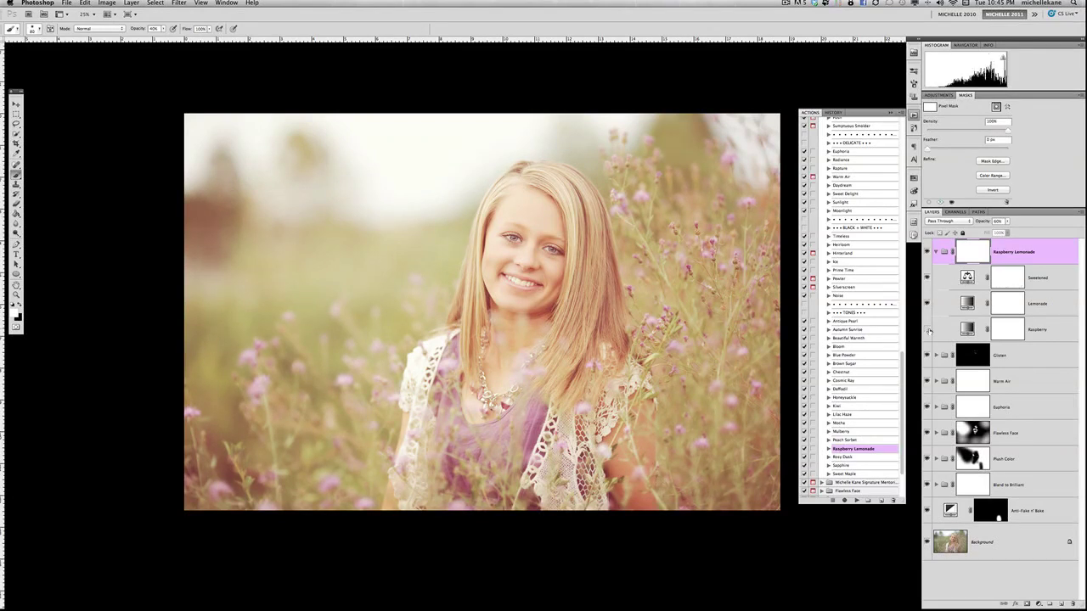
{"action": "left_click", "coordinate": [928, 329]}
{"action": "left_click", "coordinate": [927, 329]}
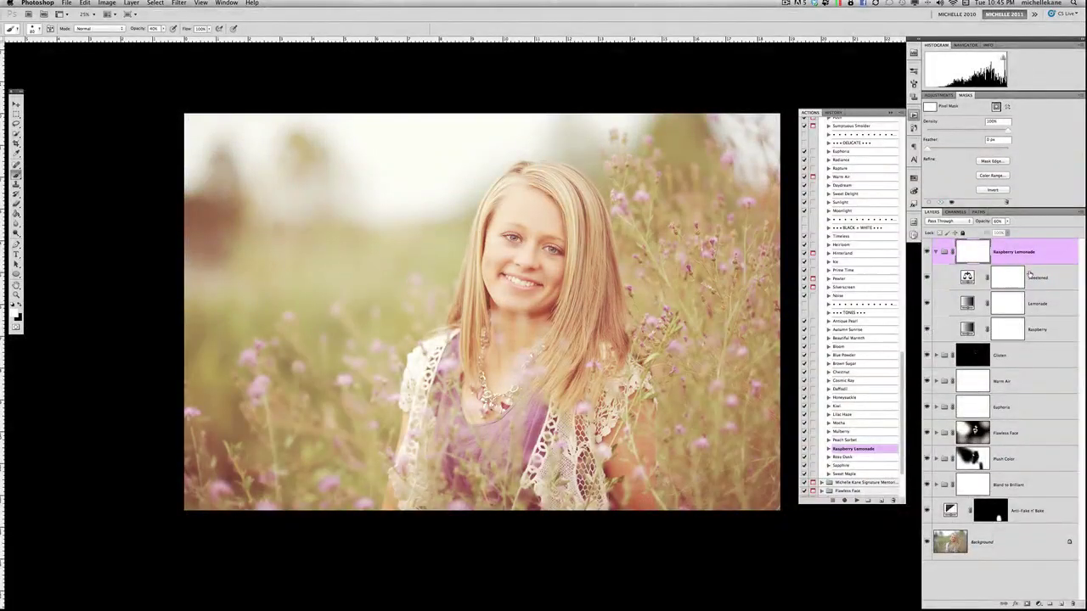
Try the Raspberry Lemonade group with its Sweetened layer hidden and at a lower overall opacity.
{"action": "left_click", "coordinate": [927, 278]}
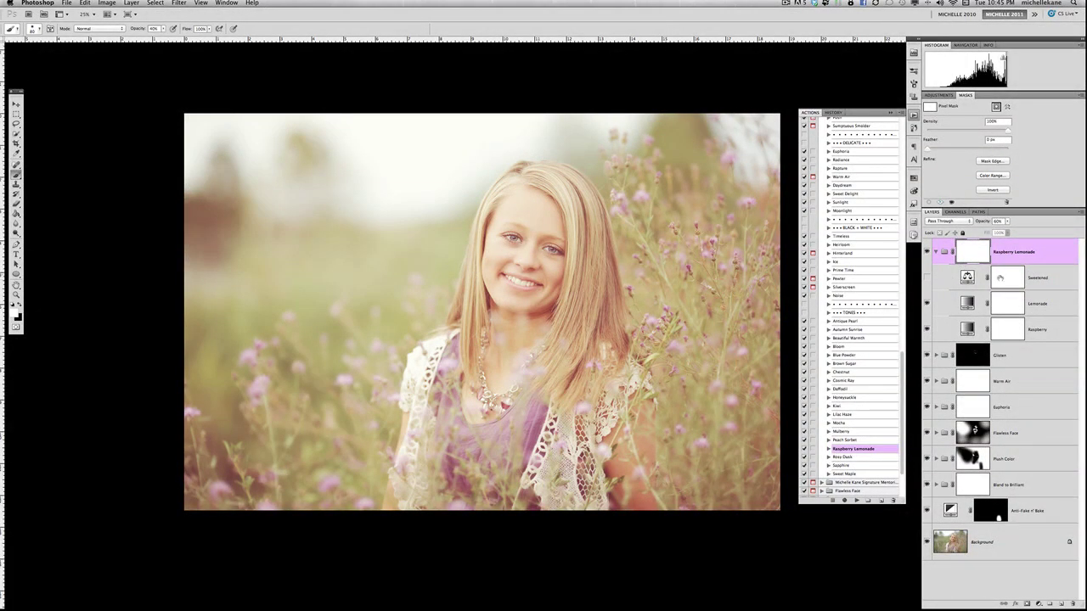
{"action": "left_click", "coordinate": [937, 253]}
{"action": "left_click", "coordinate": [1009, 222]}
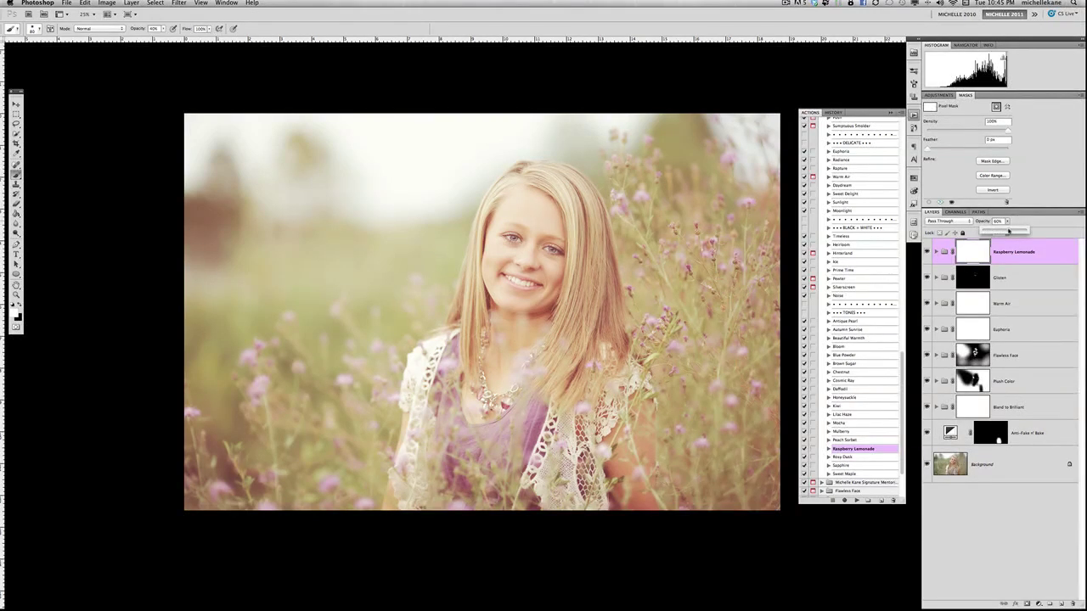
{"action": "left_click_drag", "start_coordinate": [995, 230], "coordinate": [992, 229]}
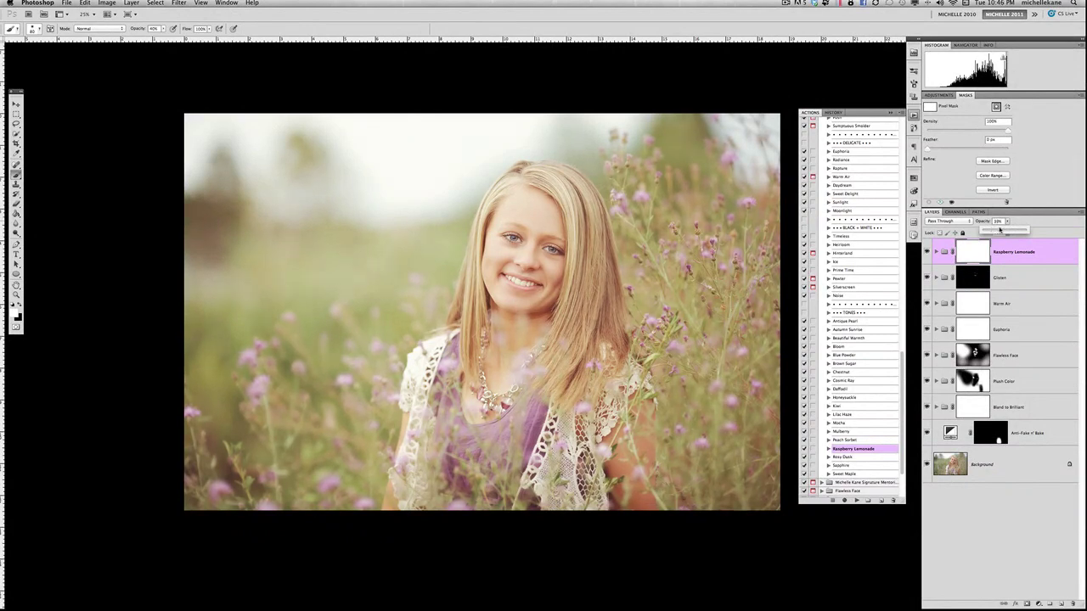
{"action": "left_click", "coordinate": [938, 252]}
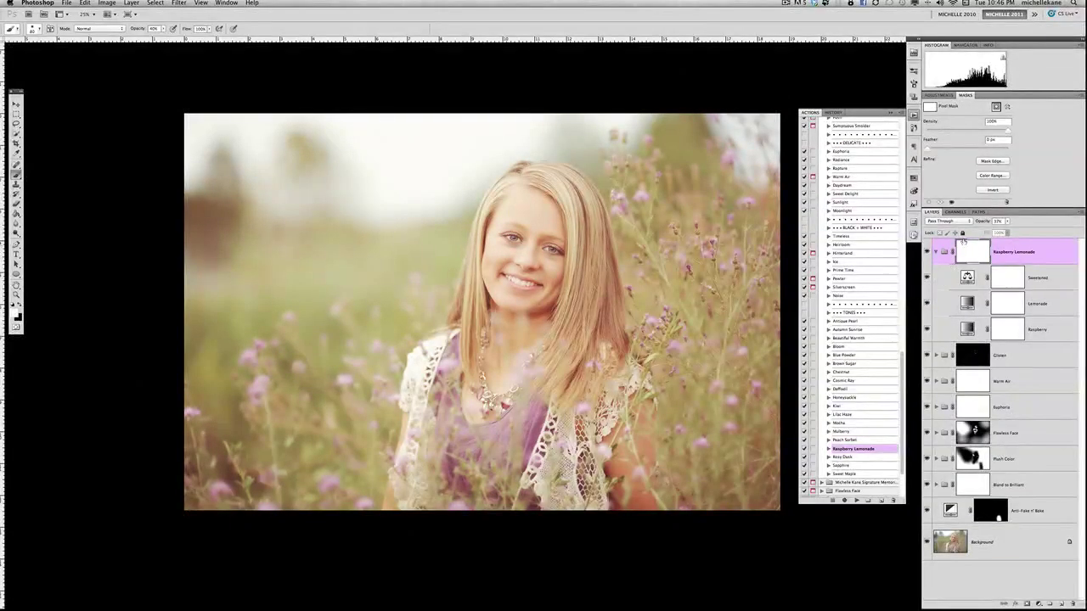
Collapse the Raspberry Lemonade group and set its opacity to 60%.
{"action": "left_click", "coordinate": [937, 252]}
{"action": "left_click", "coordinate": [1009, 221]}
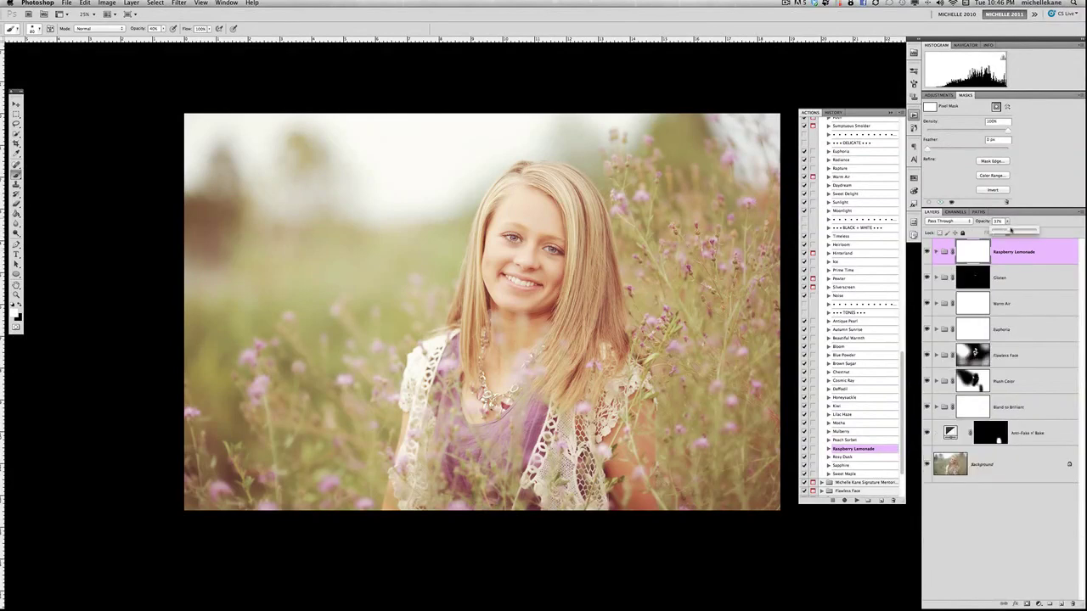
{"action": "left_click_drag", "start_coordinate": [1020, 231], "coordinate": [1017, 231]}
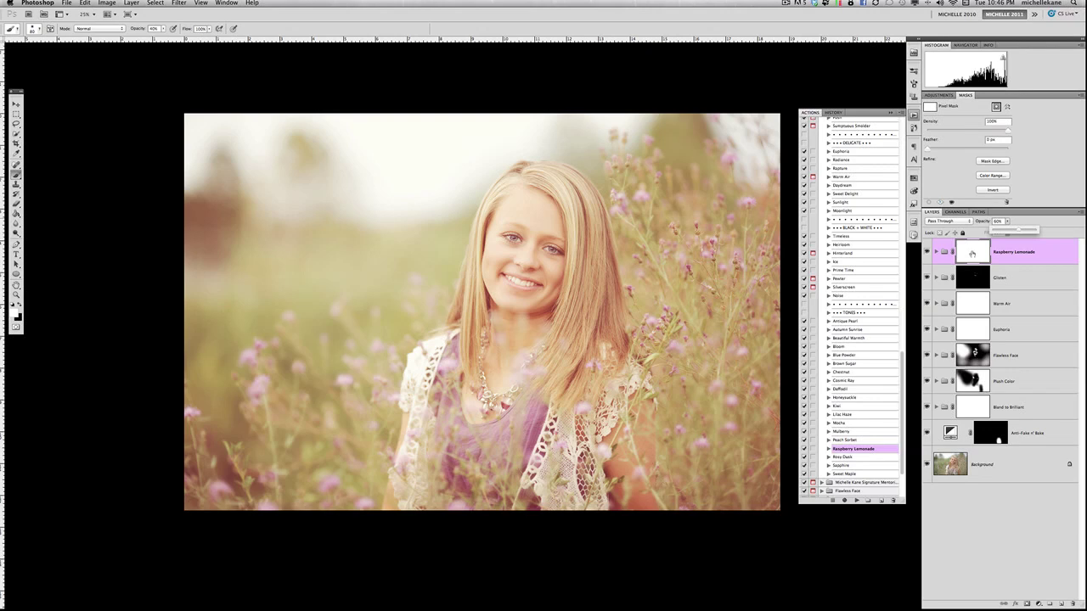
Invert the Raspberry Lemonade mask to black and paint the tone back in white over the background with a larger brush.
{"action": "left_click", "coordinate": [973, 254]}
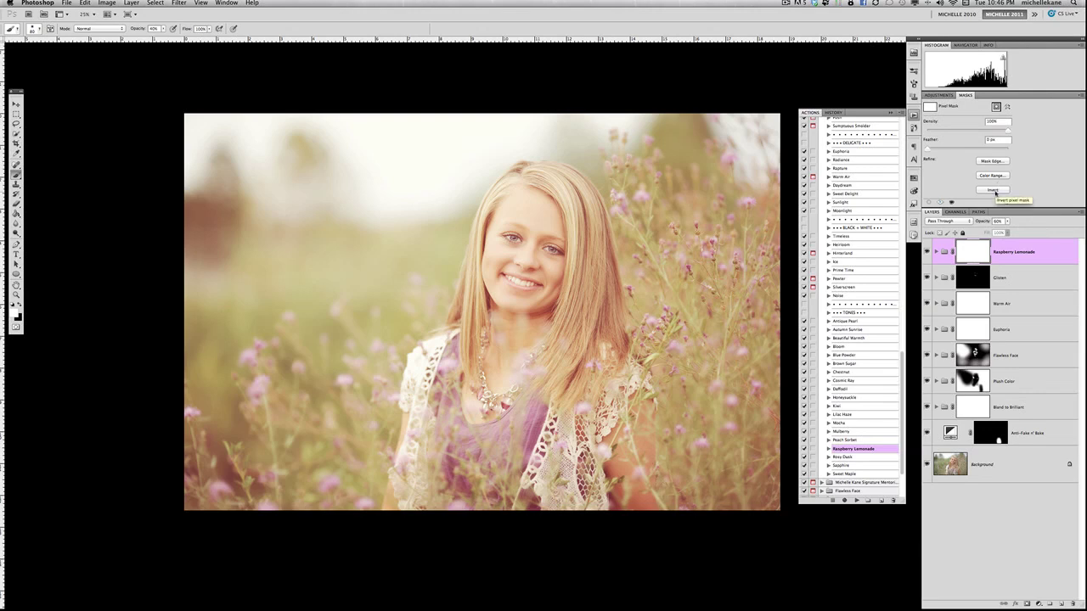
{"action": "key", "text": "super+i"}
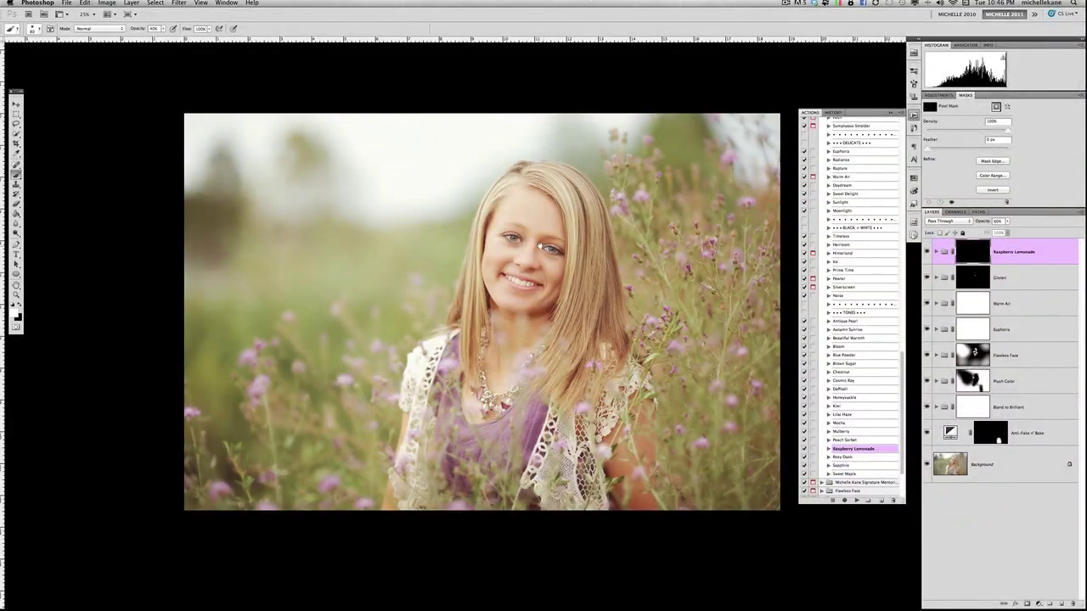
{"action": "left_click_drag", "start_coordinate": [544, 245], "coordinate": [522, 242]}
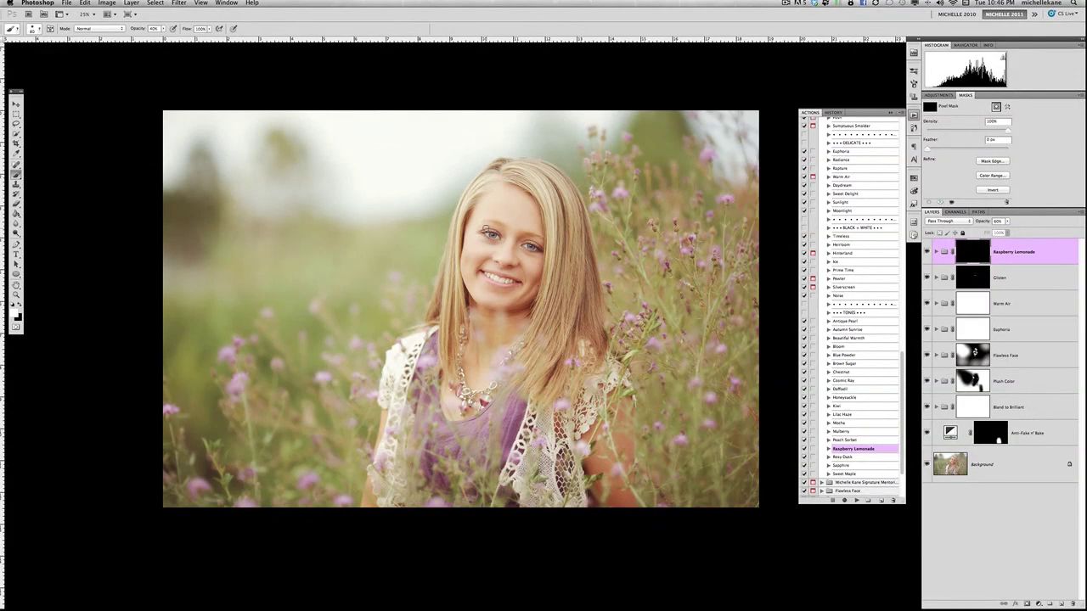
{"action": "key", "text": "bracketright"}
{"action": "left_click_drag", "start_coordinate": [660, 97], "coordinate": [742, 127]}
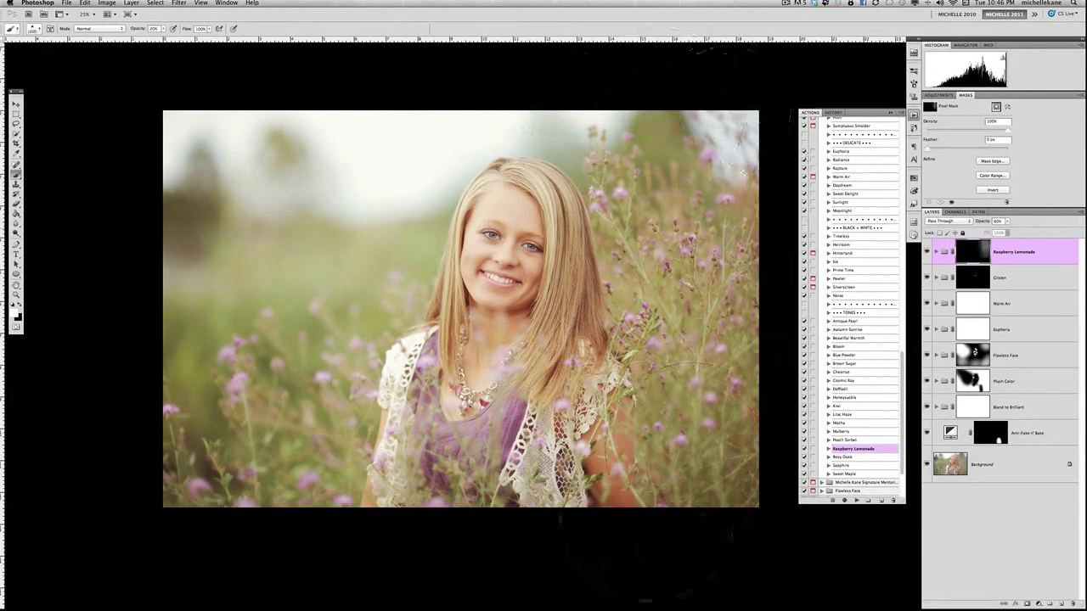
{"action": "left_click_drag", "start_coordinate": [301, 243], "coordinate": [384, 212]}
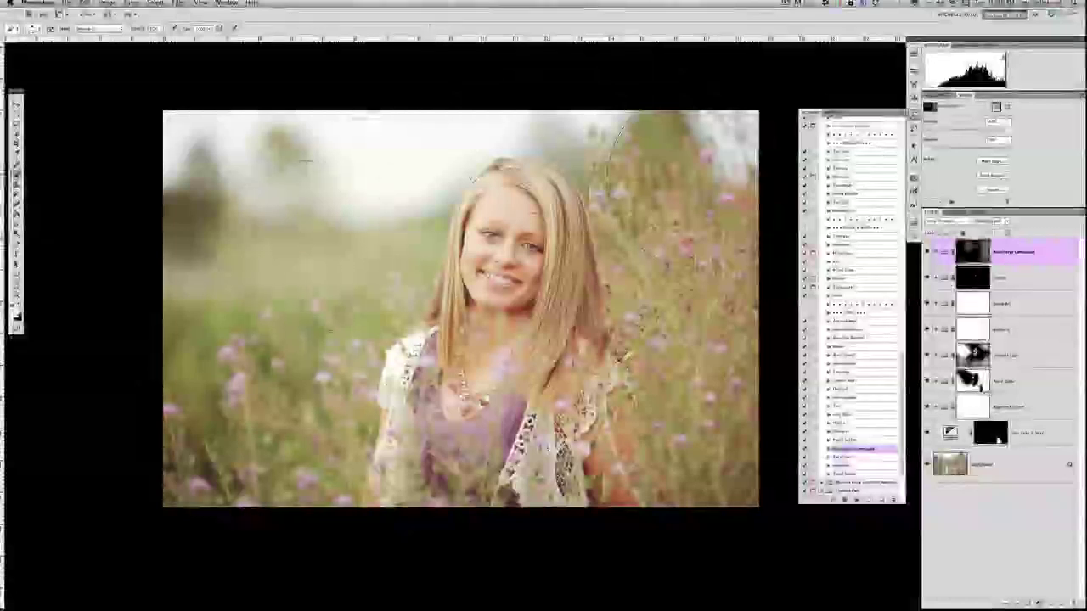
{"action": "left_click_drag", "start_coordinate": [306, 265], "coordinate": [255, 242]}
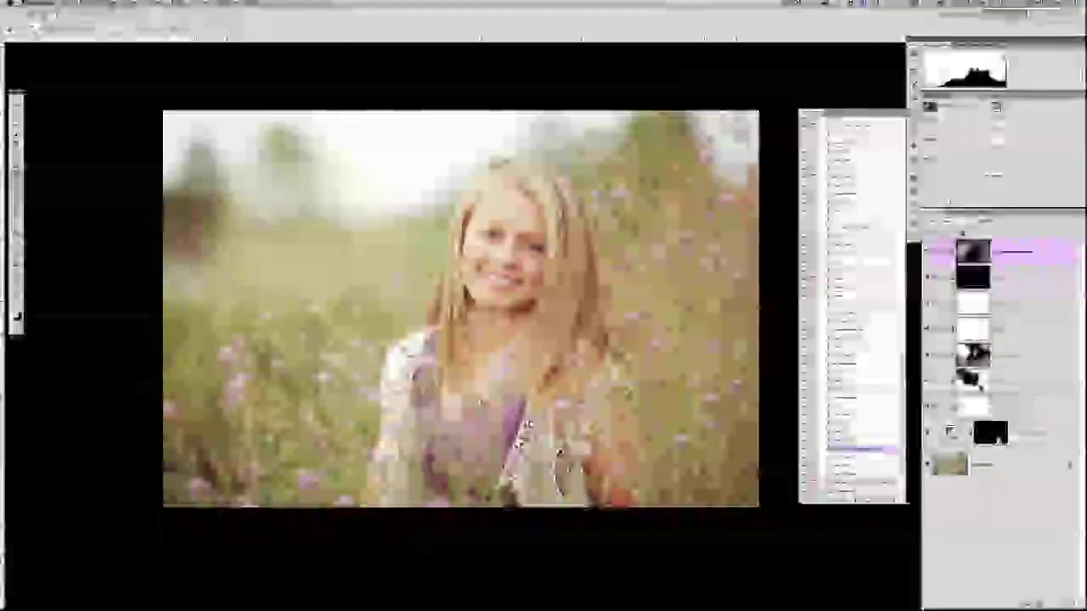
{"action": "left_click_drag", "start_coordinate": [224, 425], "coordinate": [323, 454]}
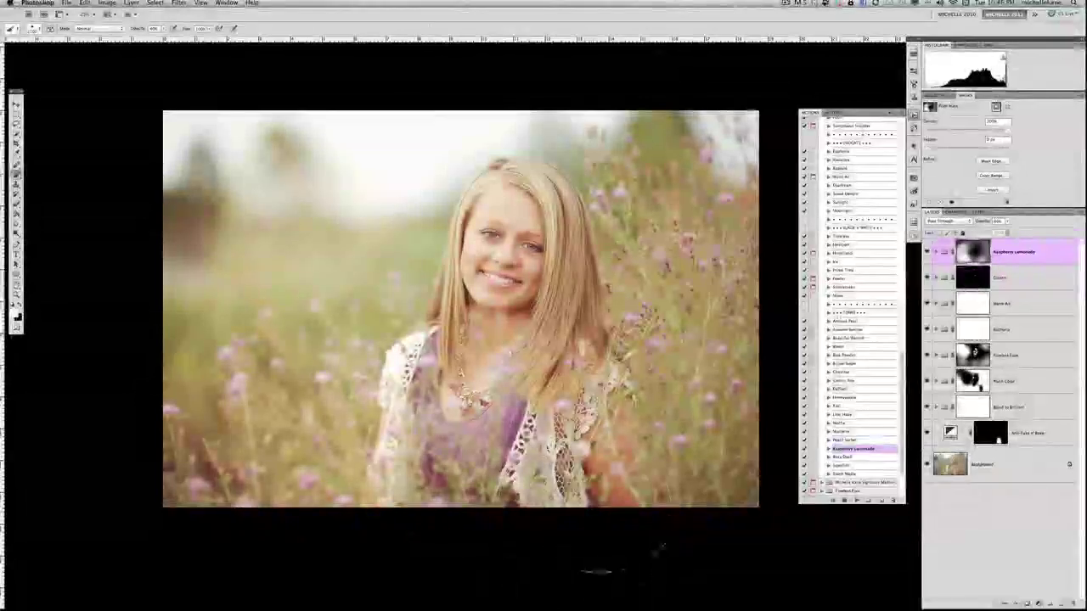
{"action": "left_click_drag", "start_coordinate": [662, 148], "coordinate": [730, 303]}
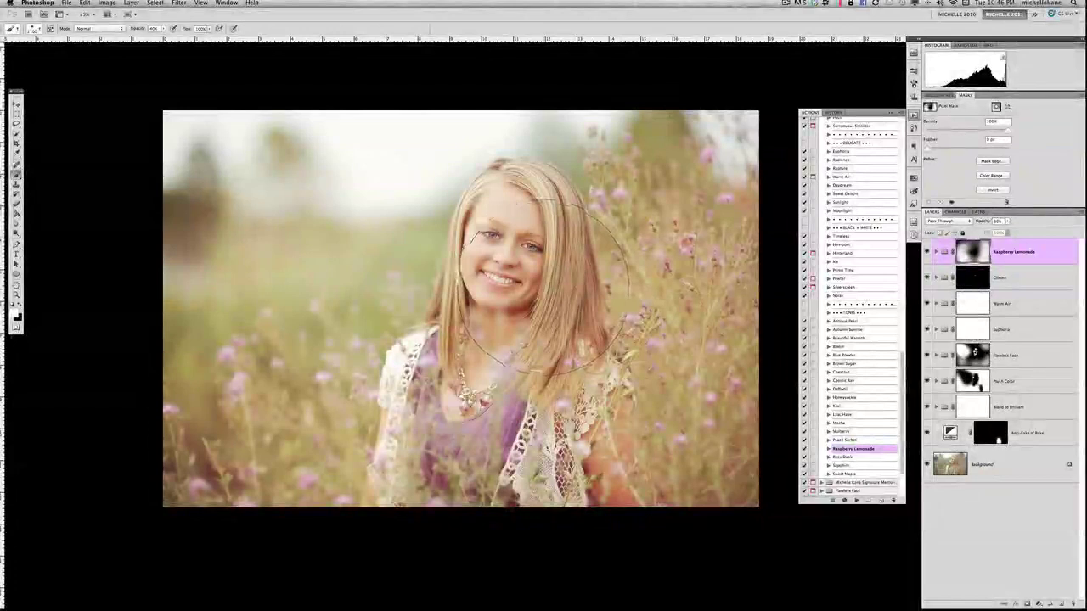
Reduce the brush size and paint the Raspberry Lemonade mask over the hair beside the face.
{"action": "key", "text": "bracketleft"}
{"action": "key", "text": "bracketleft"}
{"action": "key", "text": "bracketleft"}
{"action": "key", "text": "bracketleft"}
{"action": "key", "text": "bracketleft"}
{"action": "key", "text": "bracketleft"}
{"action": "mouse_move", "coordinate": [531, 270]}
{"action": "left_mouse_down"}
{"action": "mouse_move", "coordinate": [509, 216]}
{"action": "mouse_move", "coordinate": [494, 250]}
{"action": "mouse_move", "coordinate": [463, 259]}
{"action": "mouse_move", "coordinate": [548, 374]}
{"action": "left_mouse_up"}
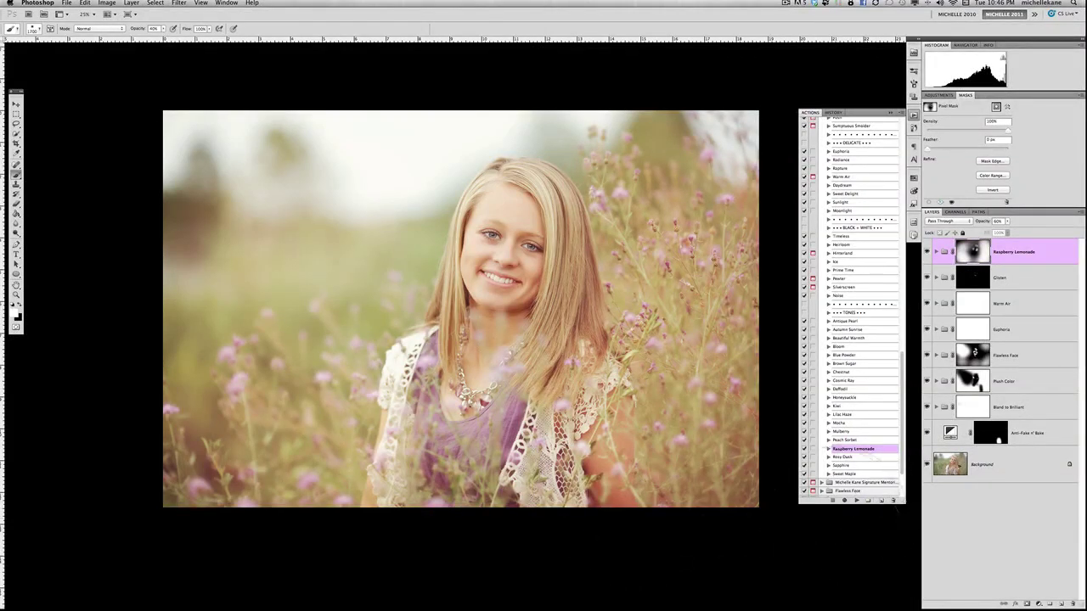
Show only the Background layer, and turn each layer back on from Anti-Fake n' Bake up to Raspberry Lemonade to review its effect.
{"action": "left_click", "coordinate": [927, 465], "text": "alt"}
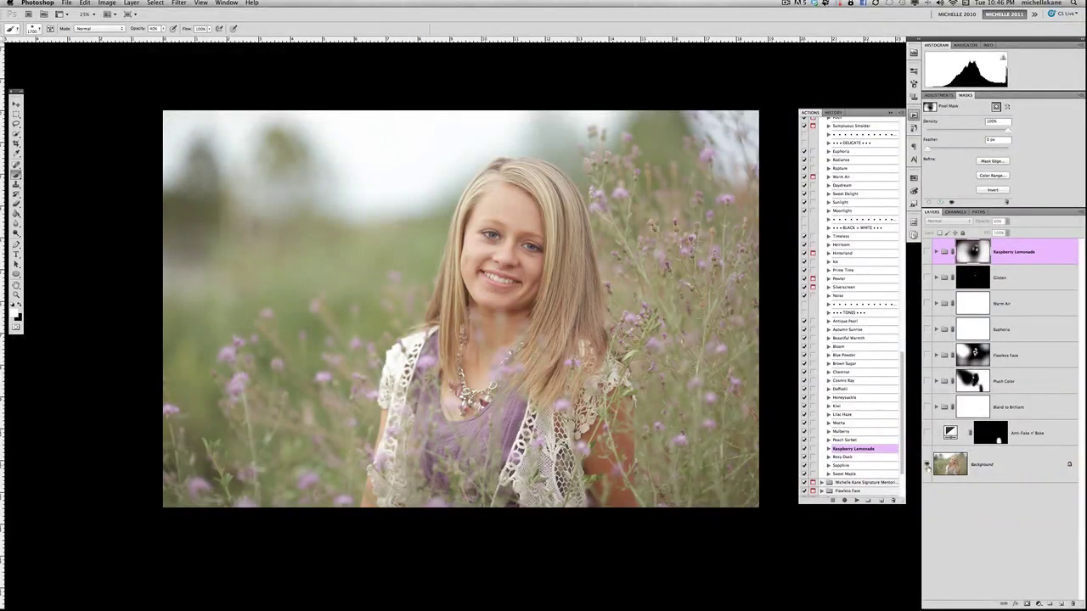
{"action": "left_click", "coordinate": [927, 434]}
{"action": "left_click", "coordinate": [927, 408]}
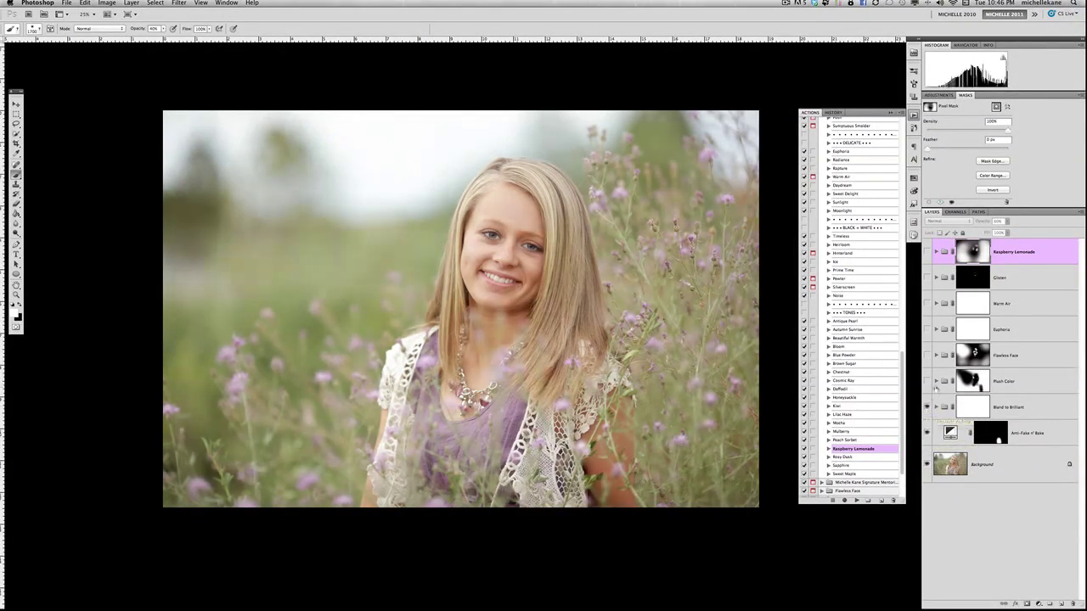
{"action": "left_click", "coordinate": [928, 381]}
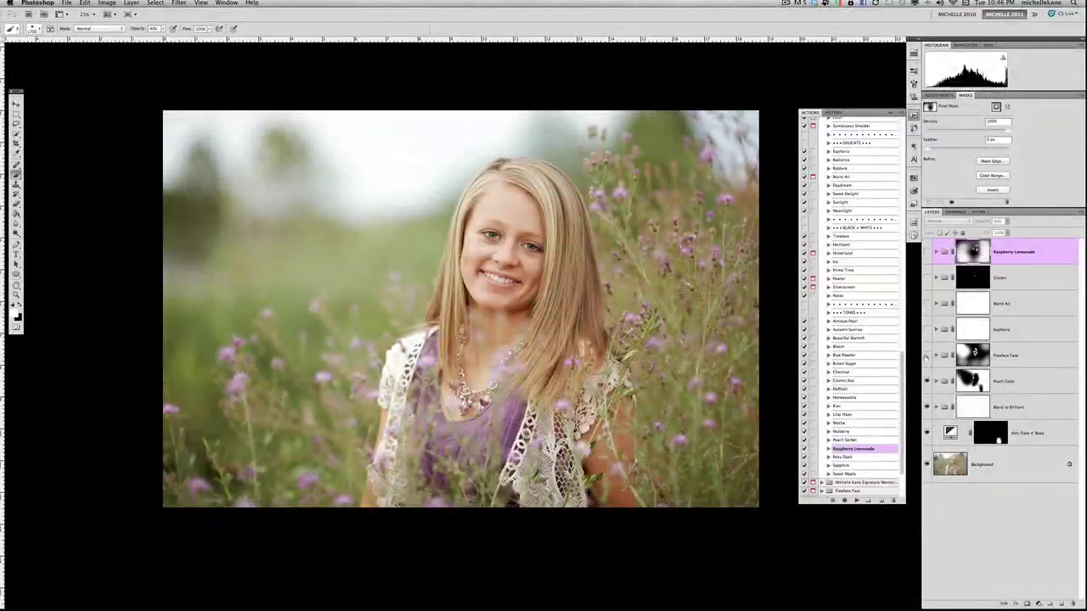
{"action": "left_click", "coordinate": [926, 356]}
{"action": "left_click", "coordinate": [927, 330]}
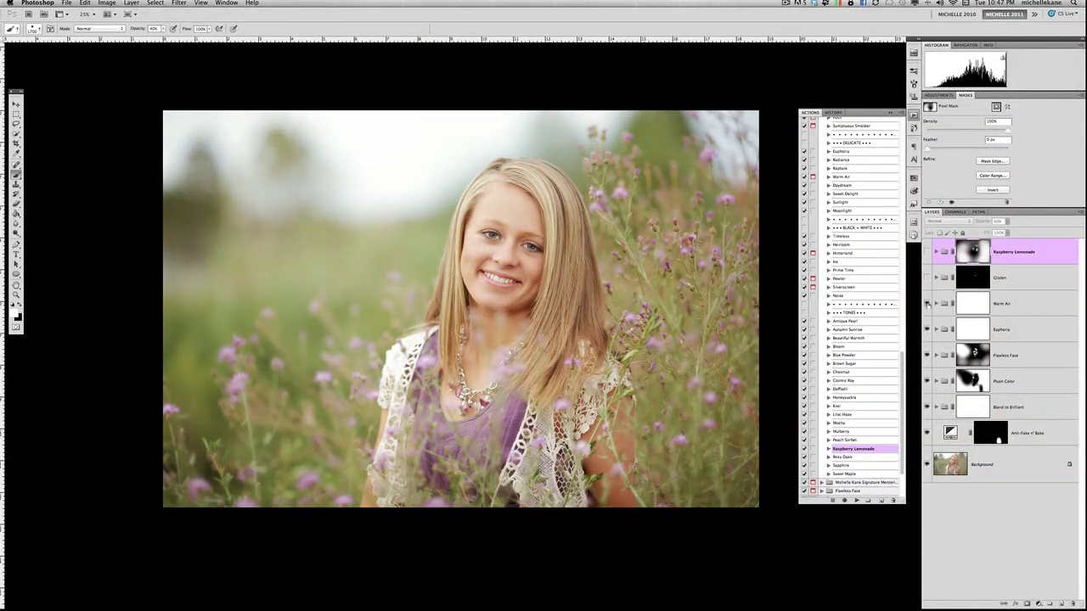
{"action": "left_click", "coordinate": [927, 304]}
{"action": "left_click", "coordinate": [927, 277]}
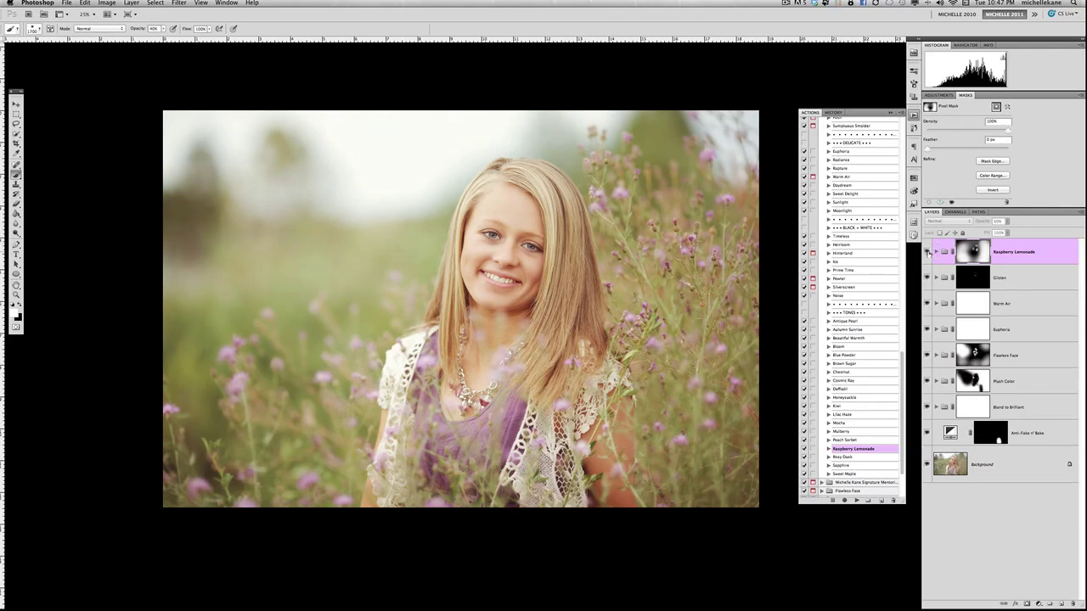
{"action": "left_click", "coordinate": [927, 252]}
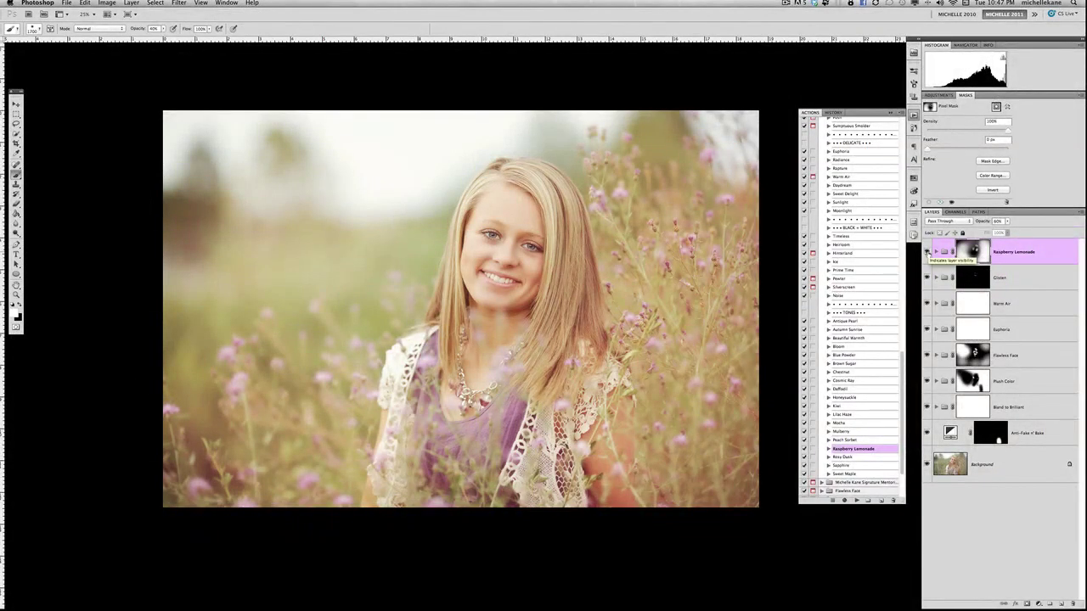